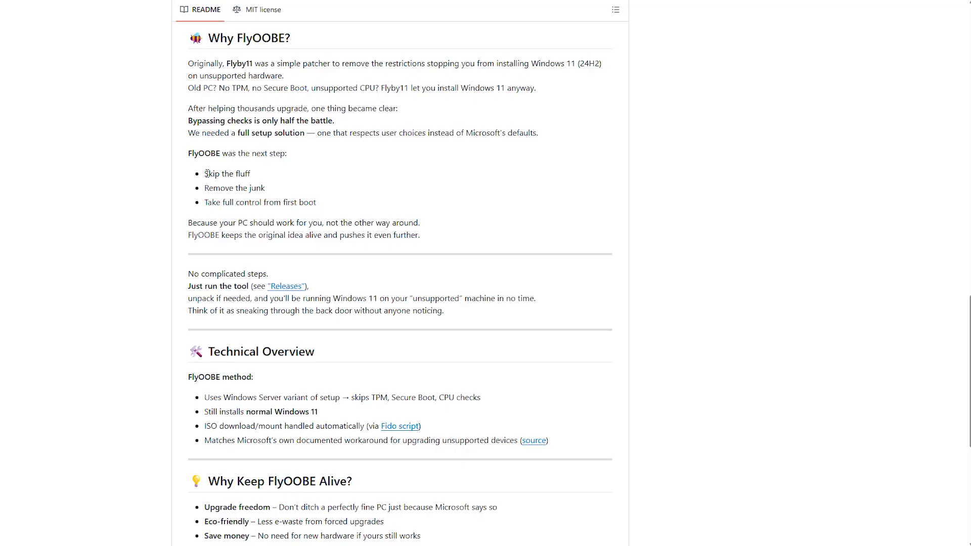
Step: Highlight the 'Skip the fluff', 'Take full control from first boot' and 'No TPM' lines
left_click_drag(204, 174, 298, 190)
left_click(310, 190)
left_click_drag(204, 202, 317, 203)
left_click(438, 217)
left_click_drag(216, 88, 377, 91)
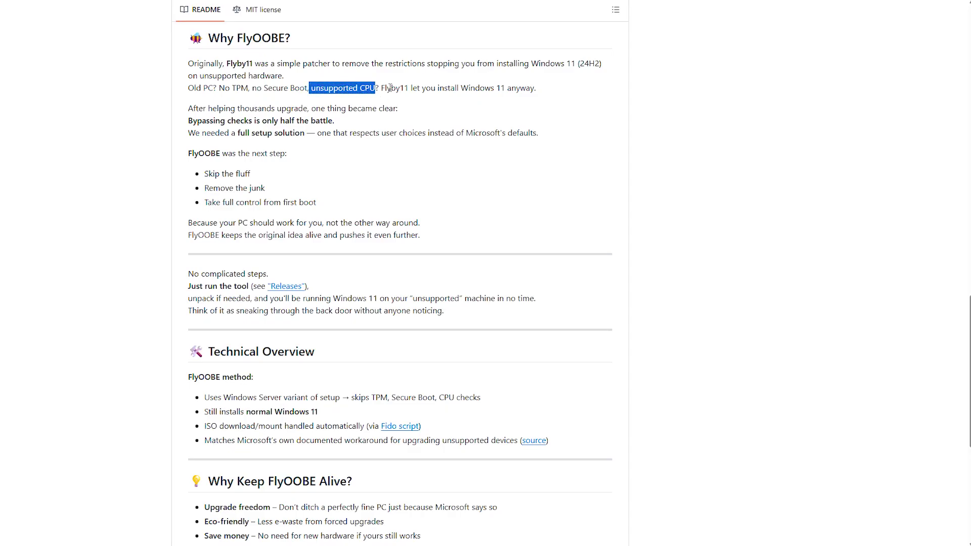
left_click(682, 176)
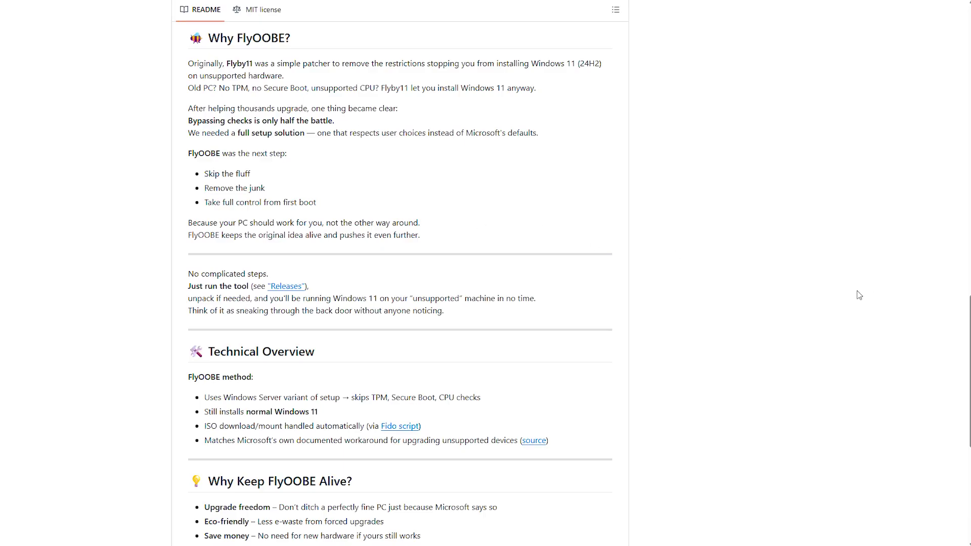
middle_click(856, 305)
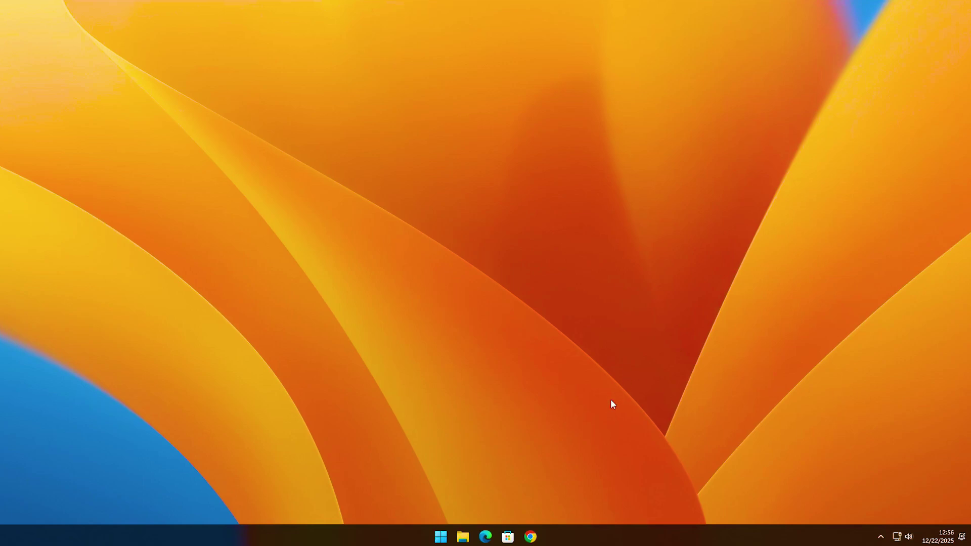
Step: Search Google for 'FlyOOBE' in Chrome
left_click(531, 537)
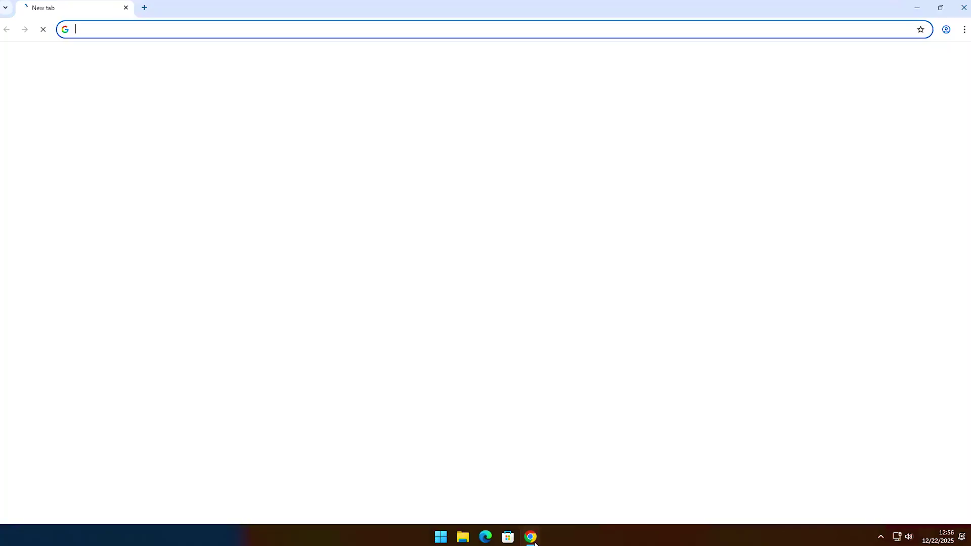
left_click(455, 187)
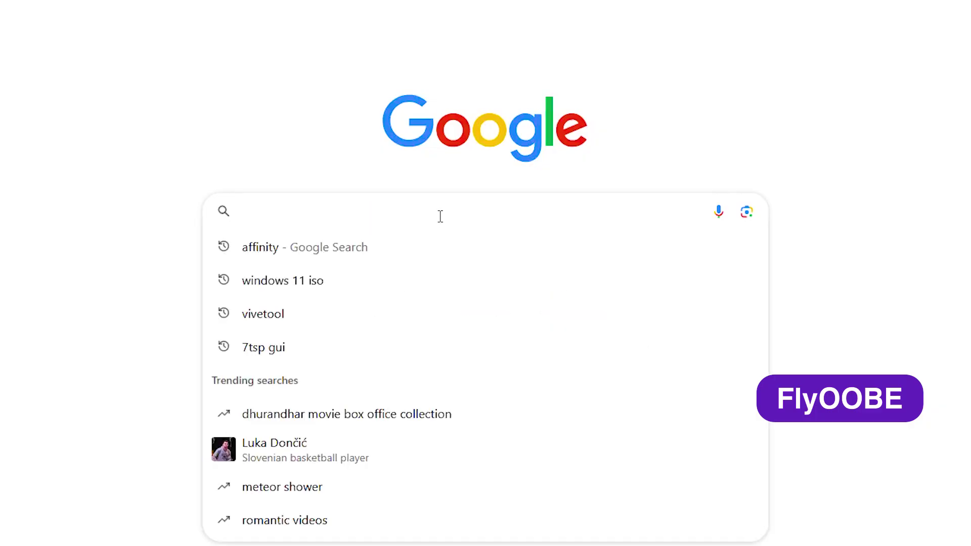
type("FlyOOBE")
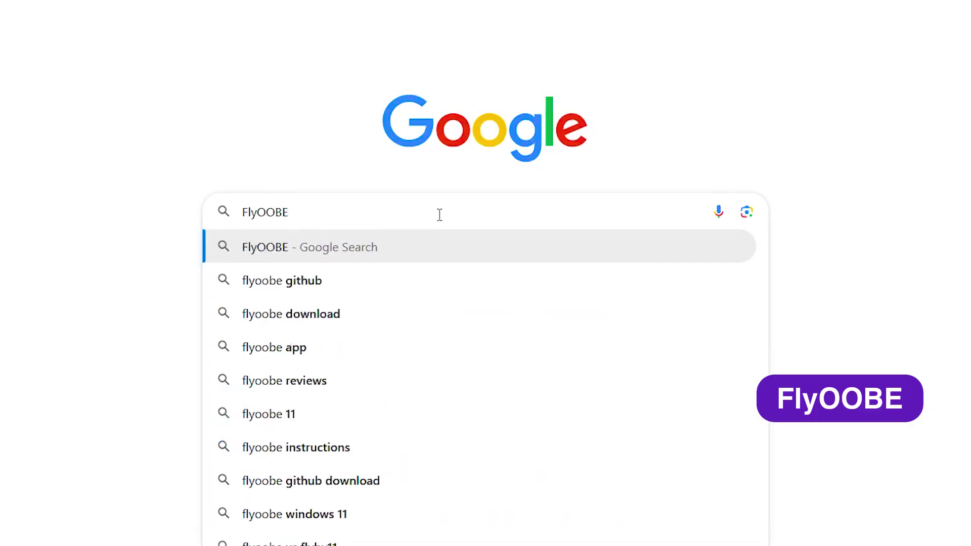
key("Return")
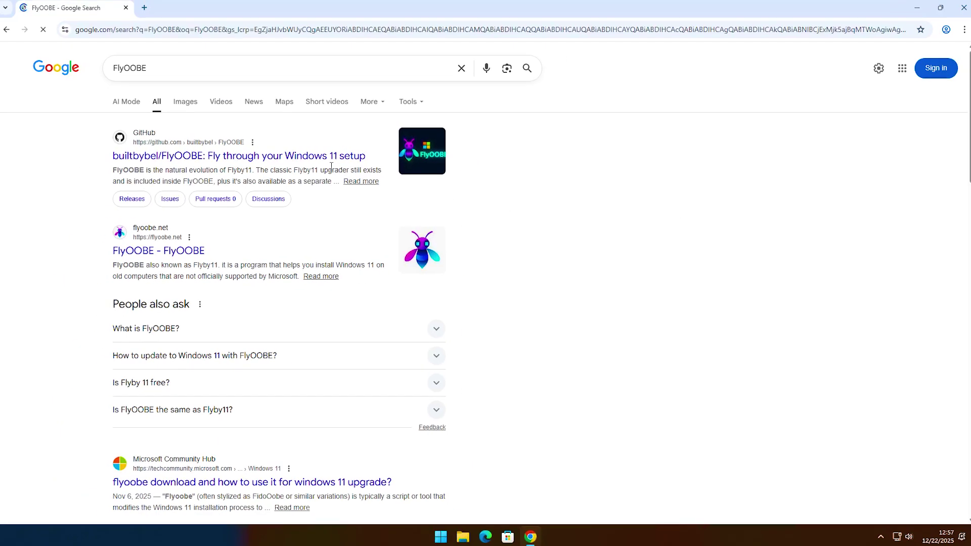
Step: Open the builtbybel/FlyOOBE GitHub repository and its latest FlyOOBE 2.3 release page
left_click(245, 163)
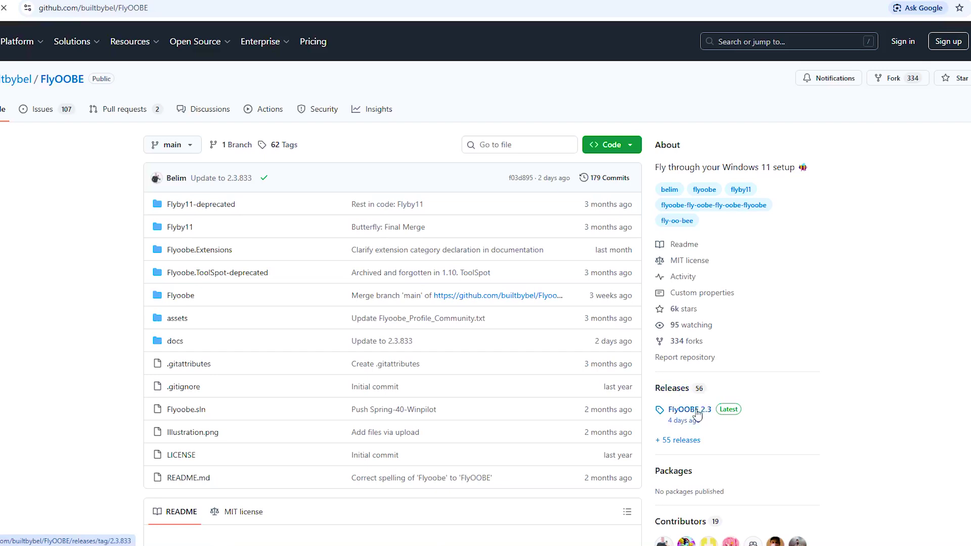
mouse_move(696, 424)
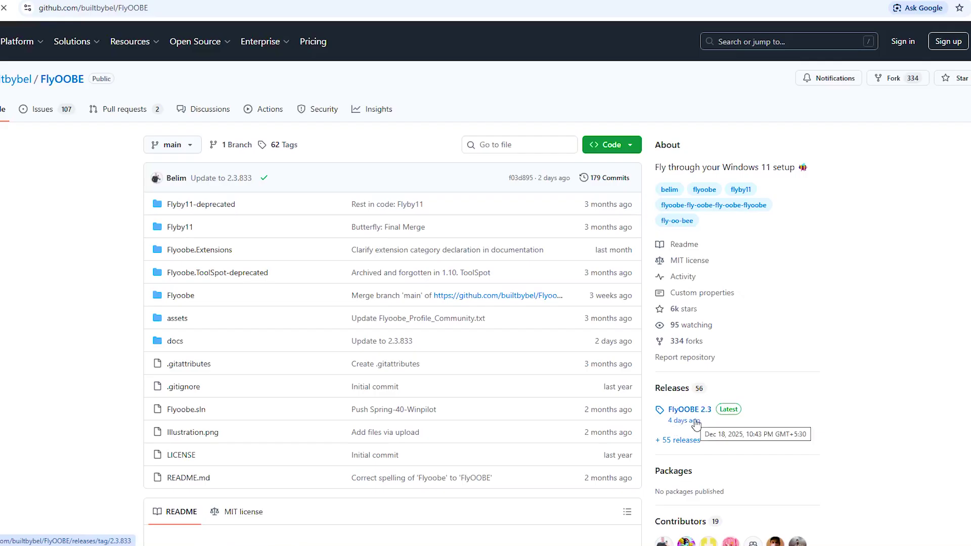
left_click(697, 411)
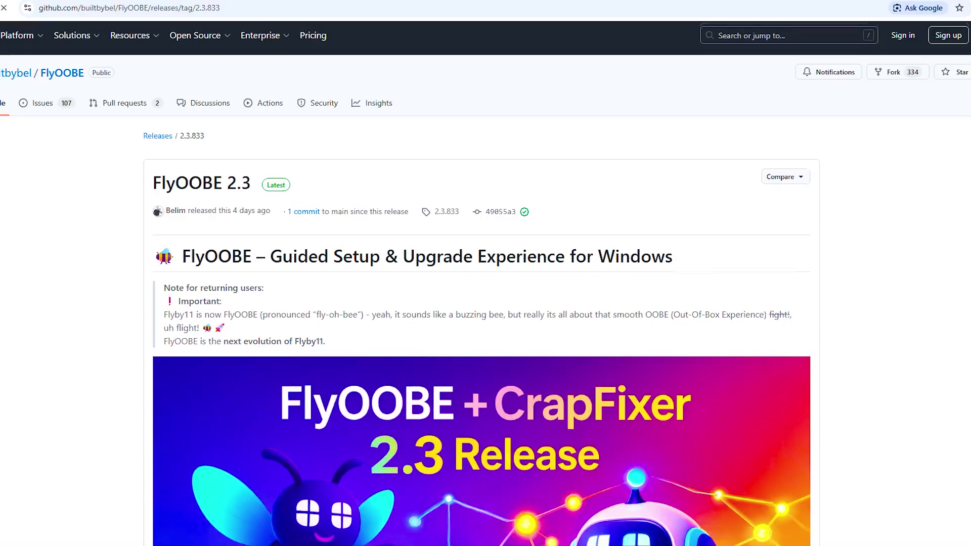
scroll(936, 191, "down", 10)
scroll(839, 358, "down", 5)
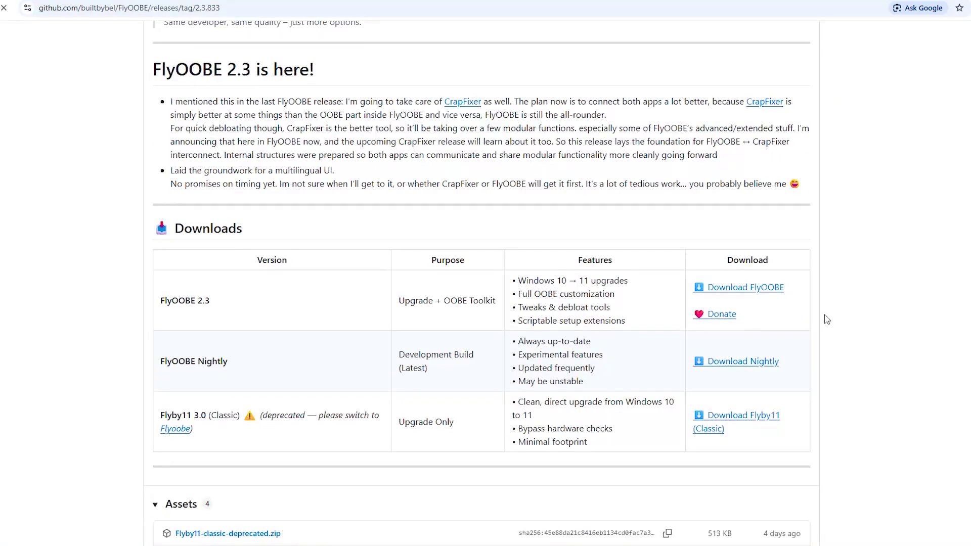
Step: Download the FlyOOBE 2.3 package from the release's Downloads table
left_click_drag(177, 234, 252, 235)
left_click(272, 232)
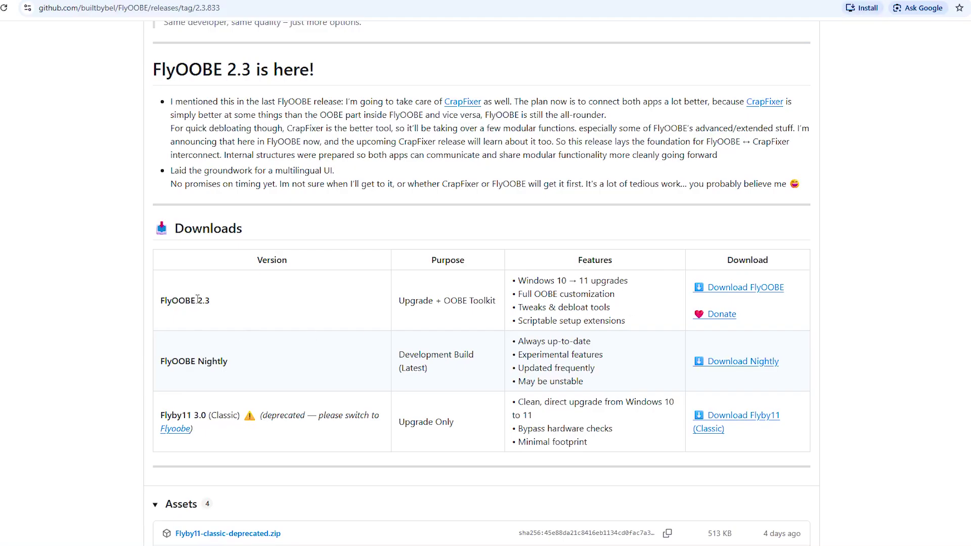
left_click_drag(159, 304, 221, 303)
left_click(221, 303)
left_click(732, 292)
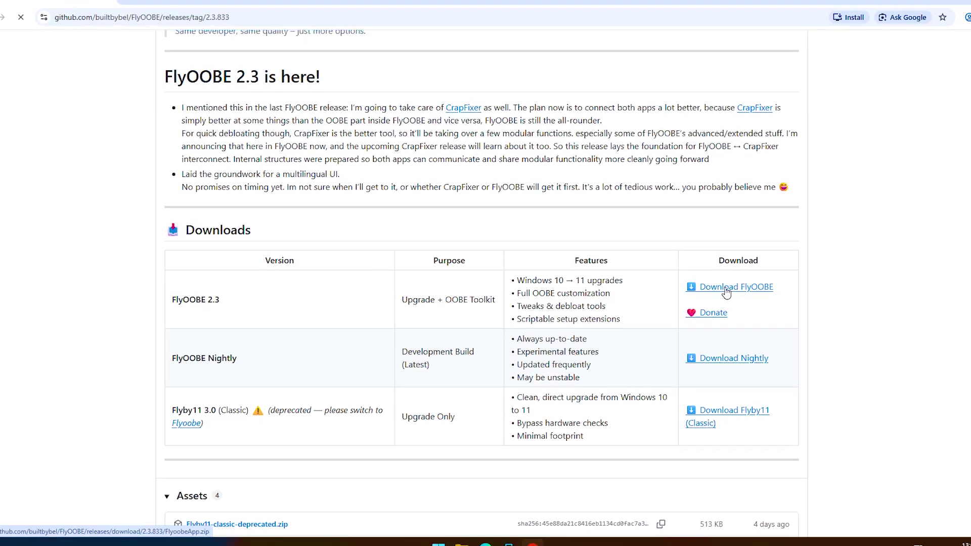
Step: Keep the flagged FlyoobeApp.zip download despite the suspicious-file warning
left_click(929, 30)
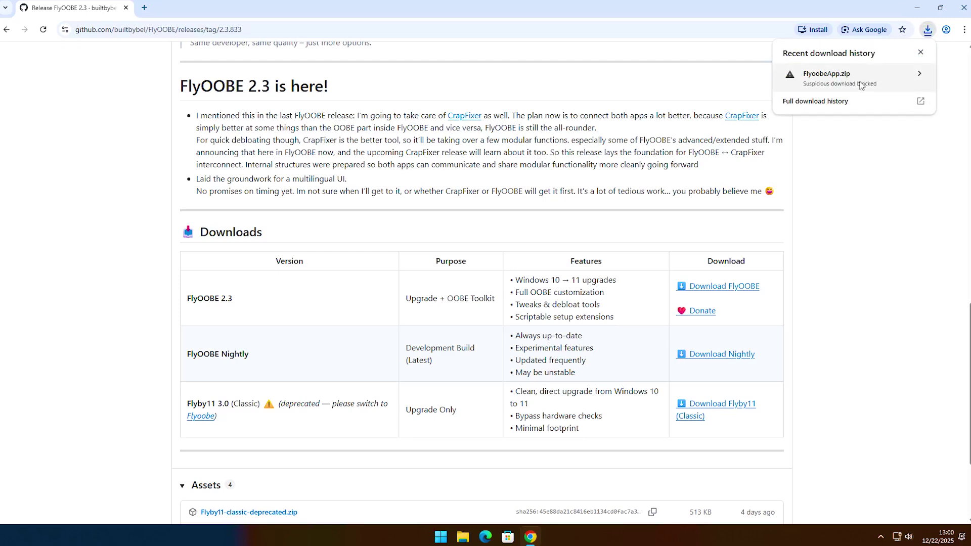
left_click(918, 76)
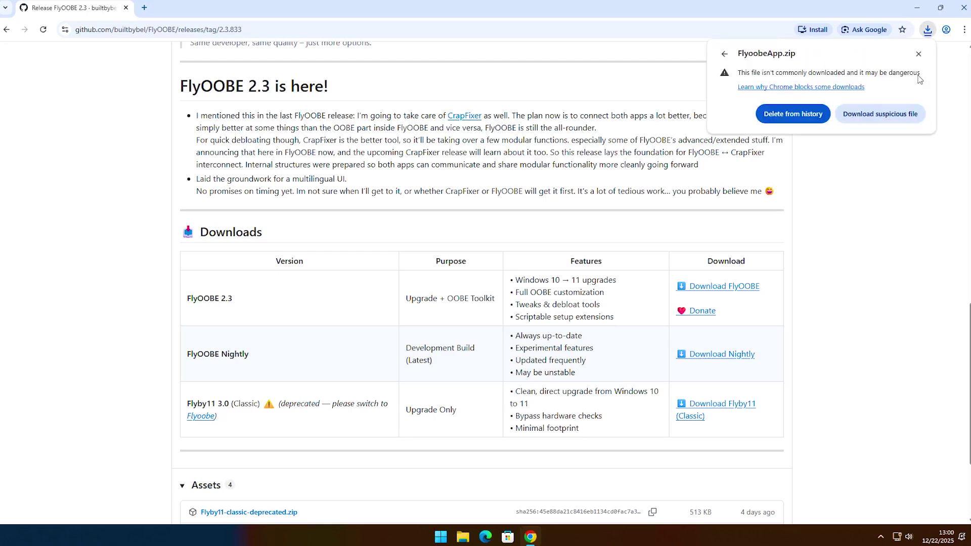
left_click(882, 121)
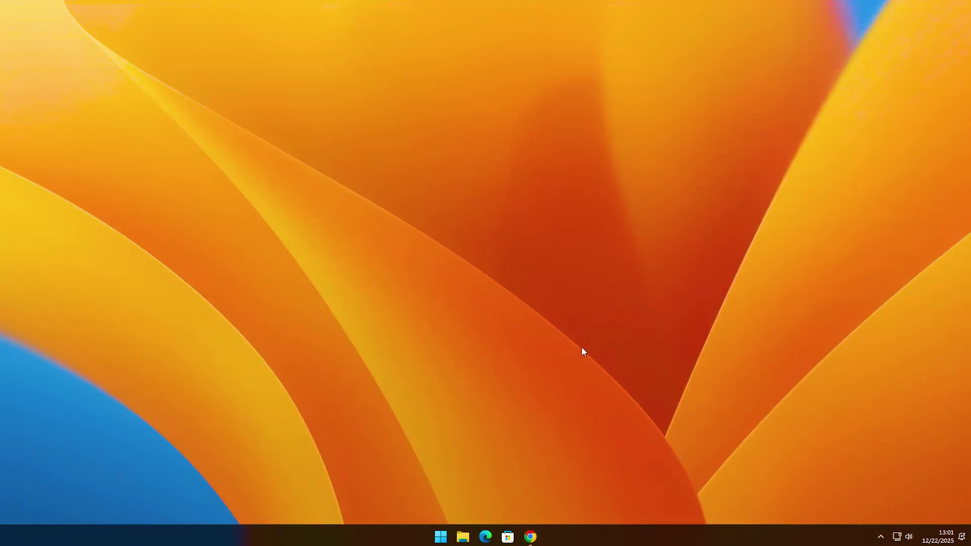
left_click(463, 536)
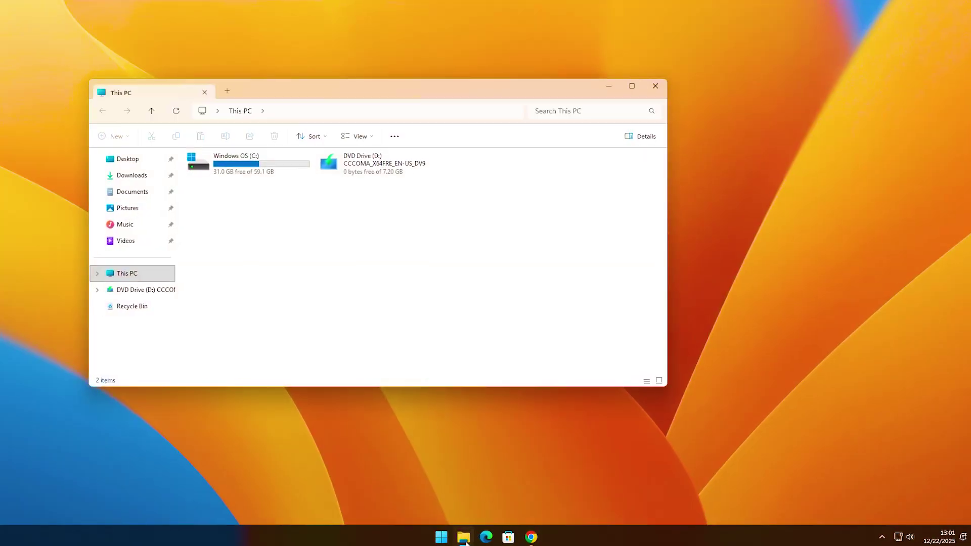
Step: Extract FlyoobeApp.zip from Downloads into a FlyoobeApp folder
left_click(162, 173)
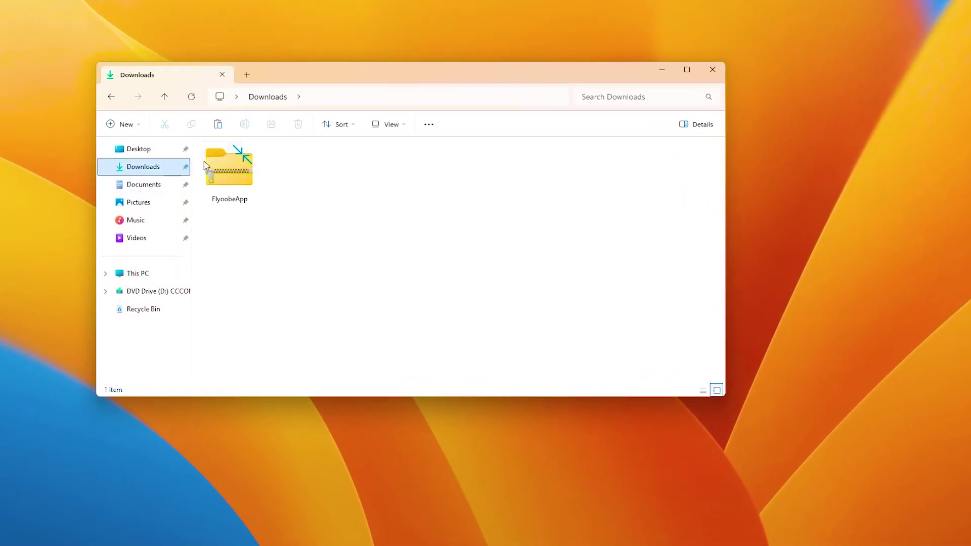
left_click(249, 195)
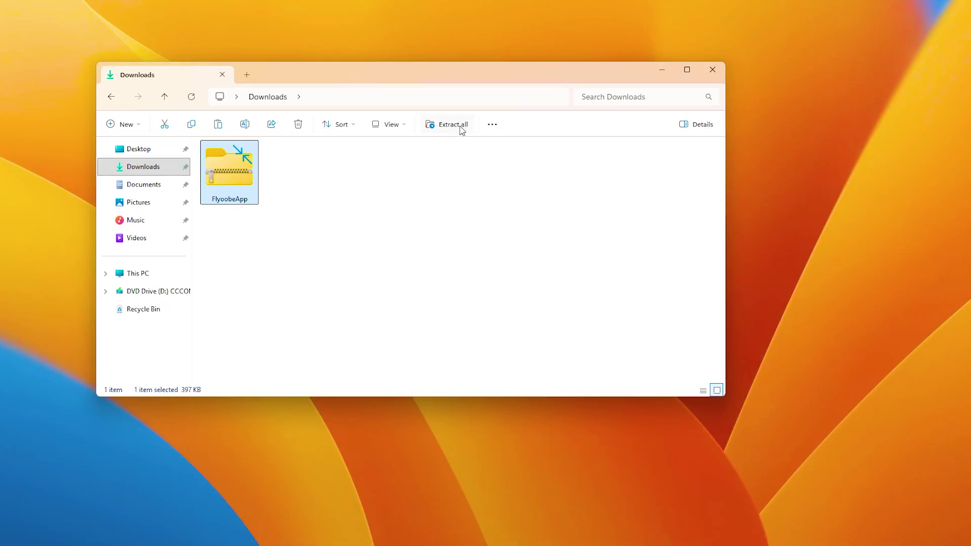
left_click(457, 131)
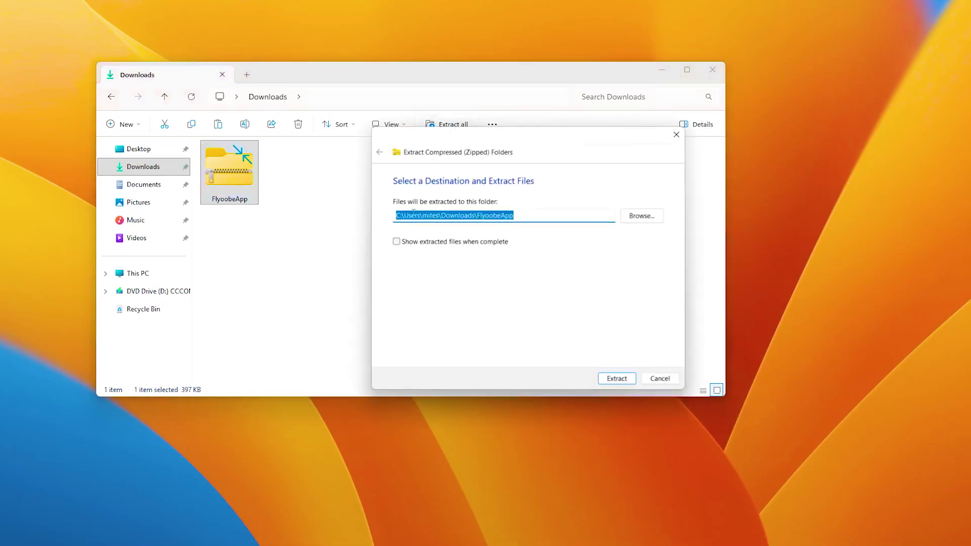
left_click(556, 215)
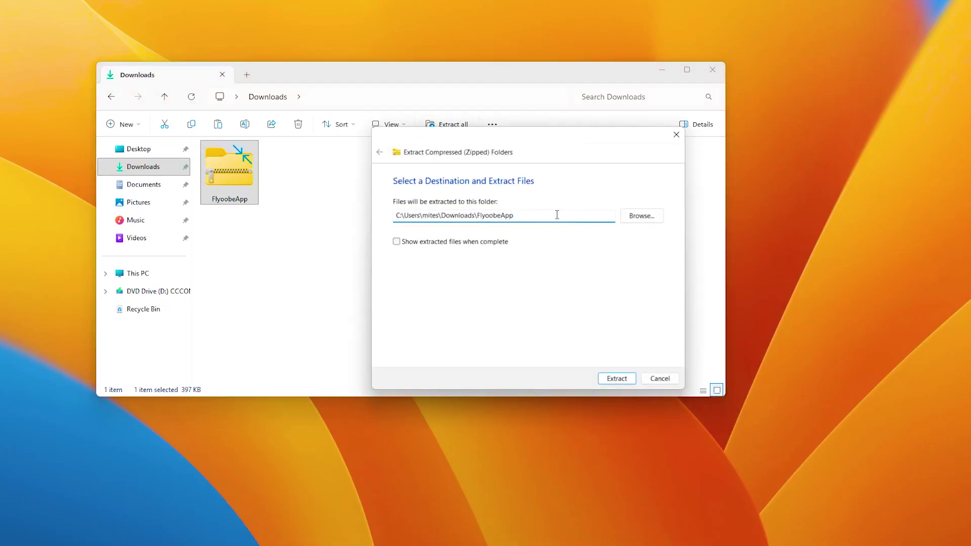
left_click(618, 380)
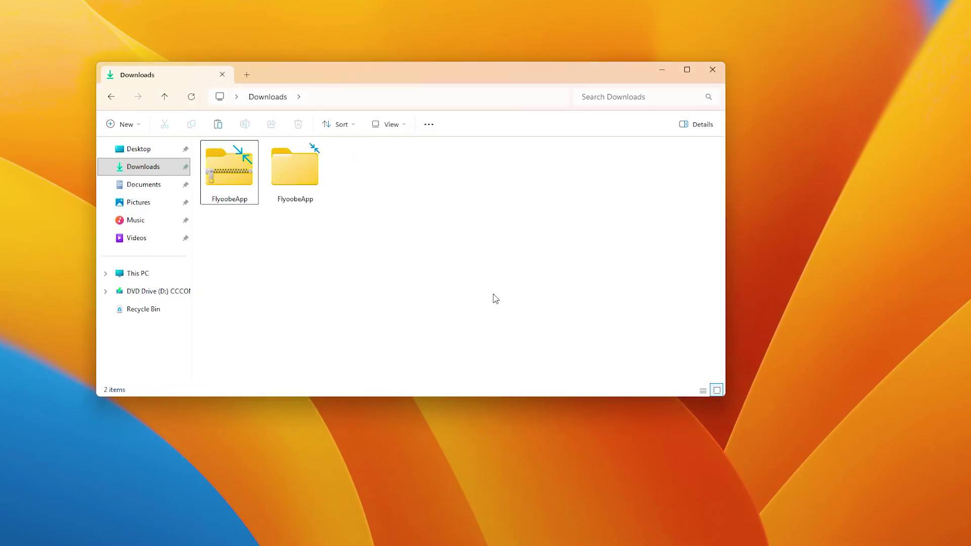
Step: Run FlyOOBE.exe as administrator, getting past the SmartScreen warning and allowing device changes
left_click(312, 179)
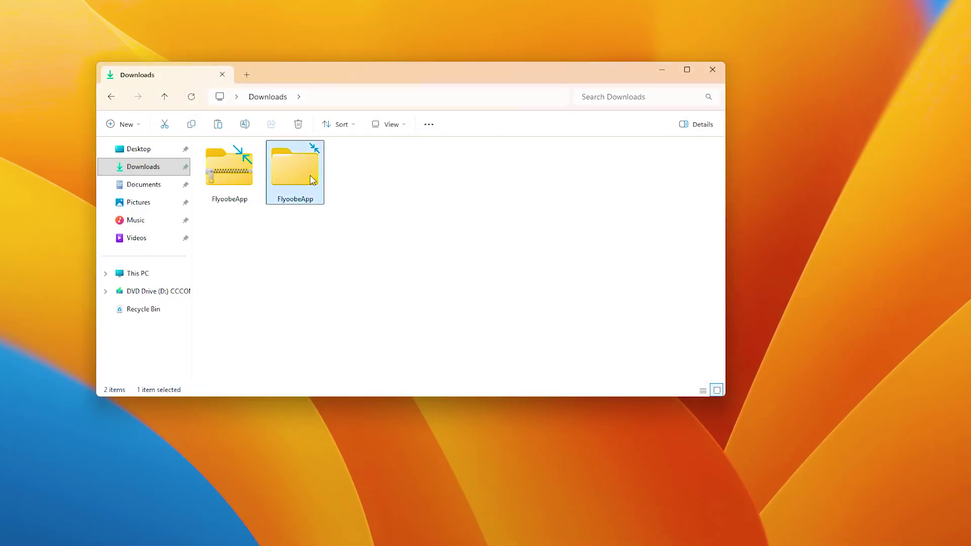
double_click(312, 180)
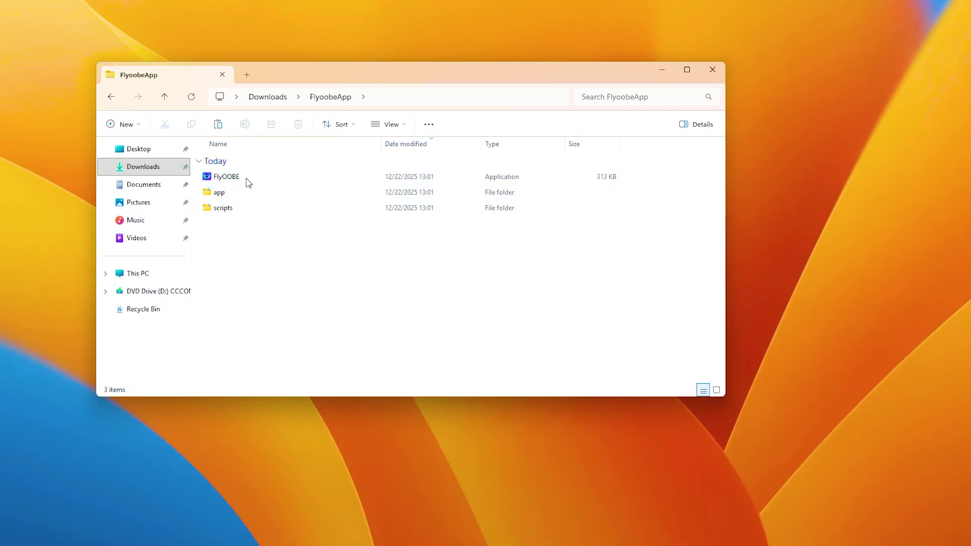
left_click(248, 179)
right_click(250, 183)
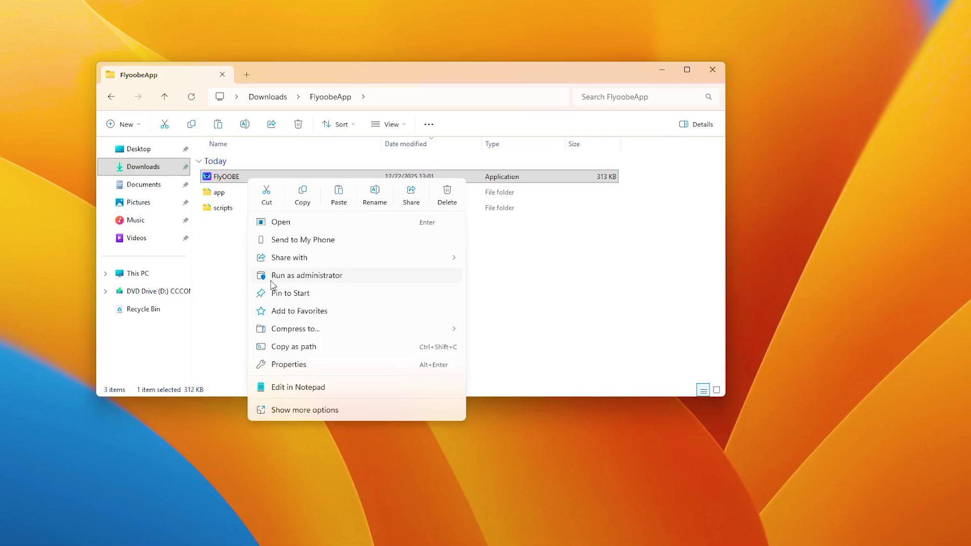
left_click(346, 277)
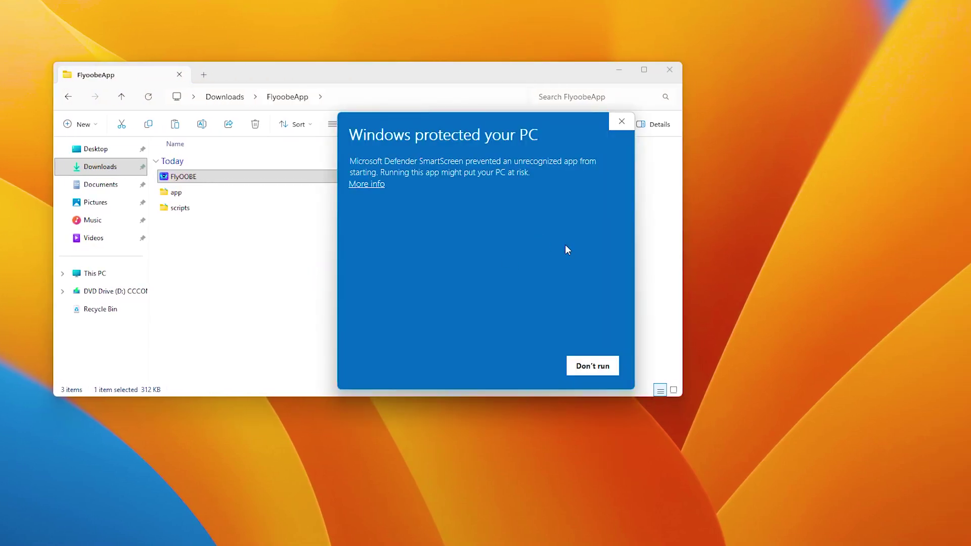
left_click(369, 188)
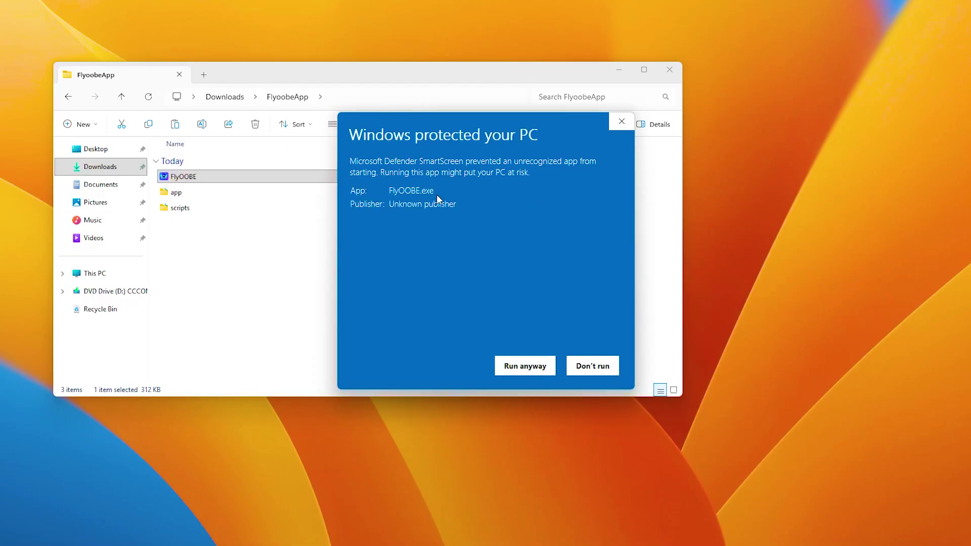
left_click(523, 369)
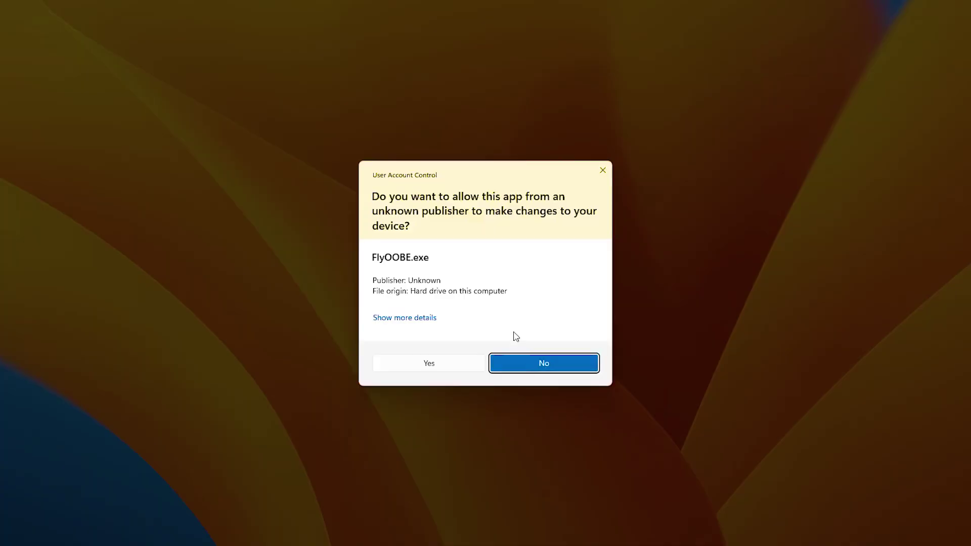
left_click(439, 370)
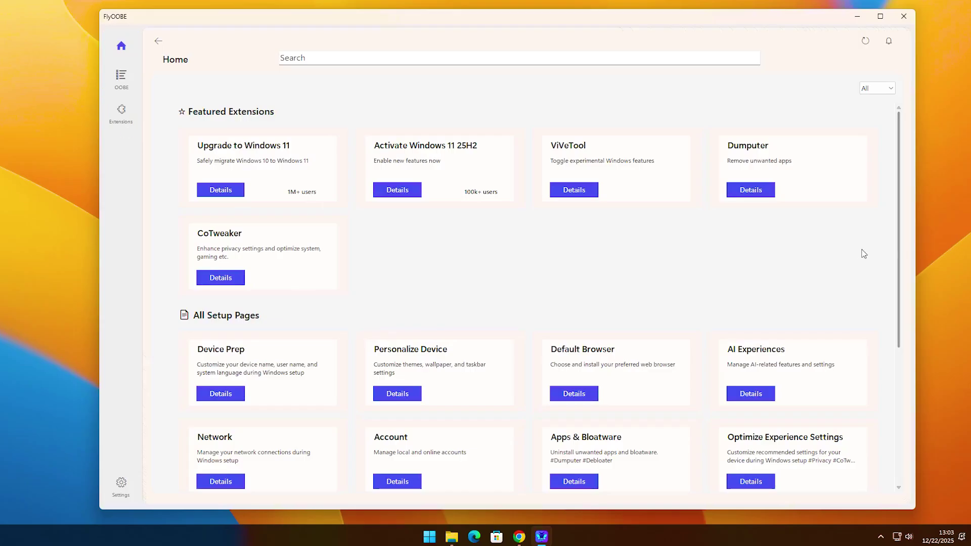
Step: Scroll down the FlyOOBE Home page and go to the Device Prep setup pages
scroll(890, 252, "down", 5)
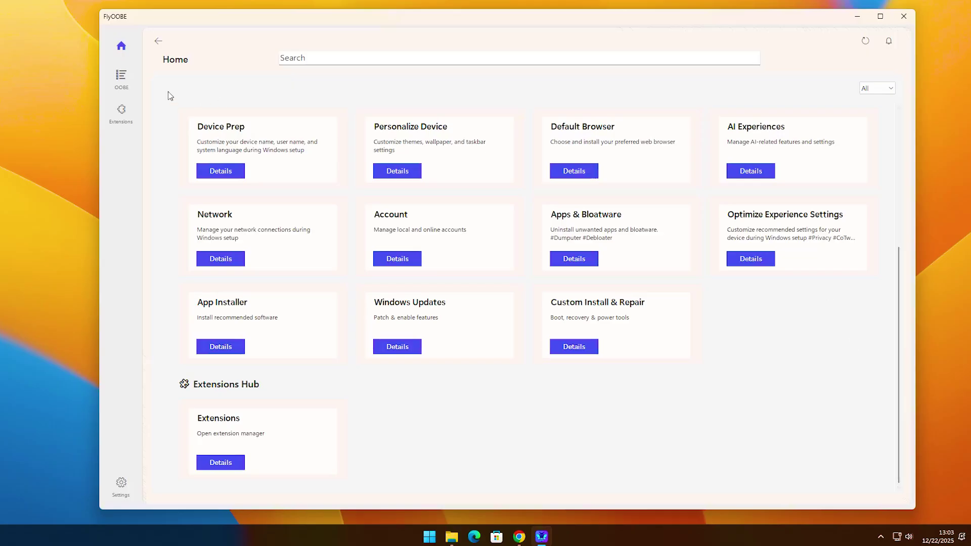
left_click(135, 92)
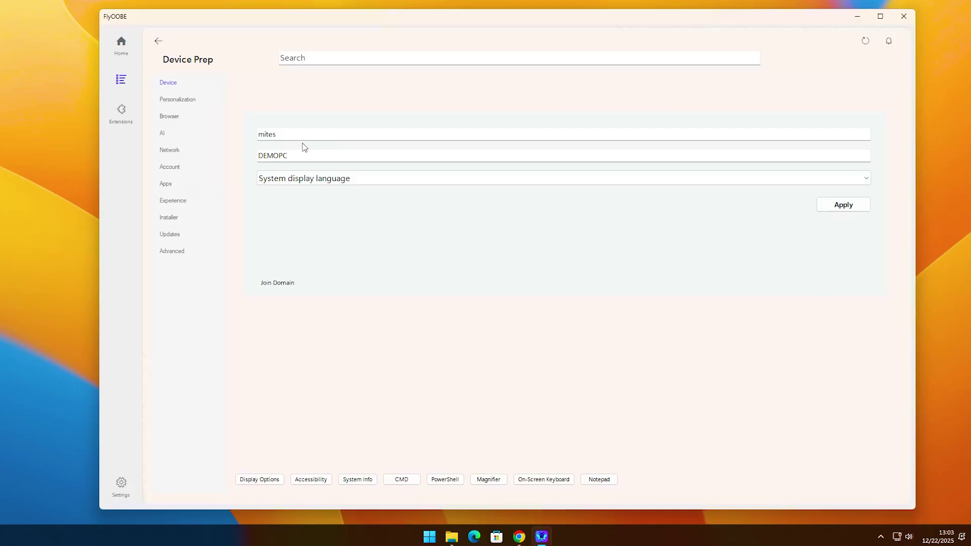
Step: Browse the display language, Personalize Device and Account pages, then go to Extensions
left_click(264, 179)
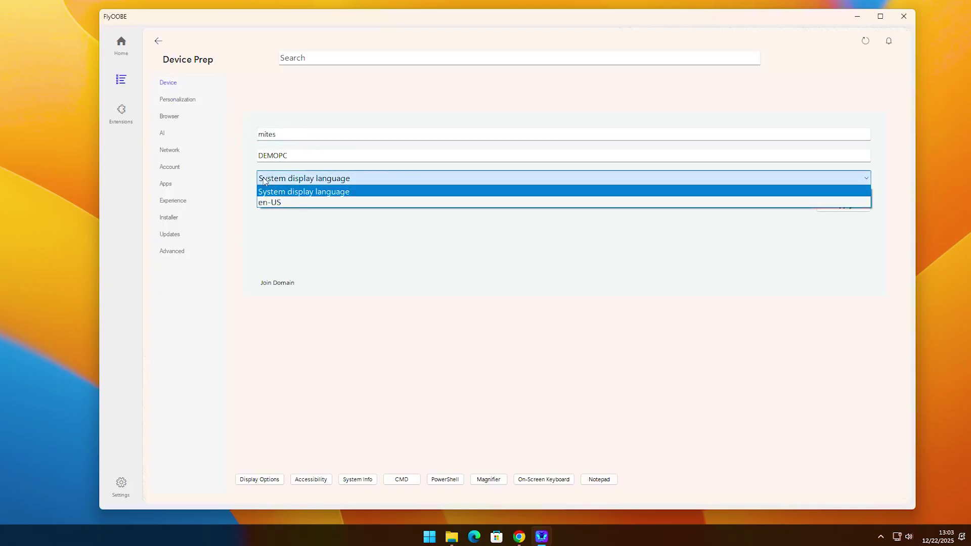
left_click(190, 100)
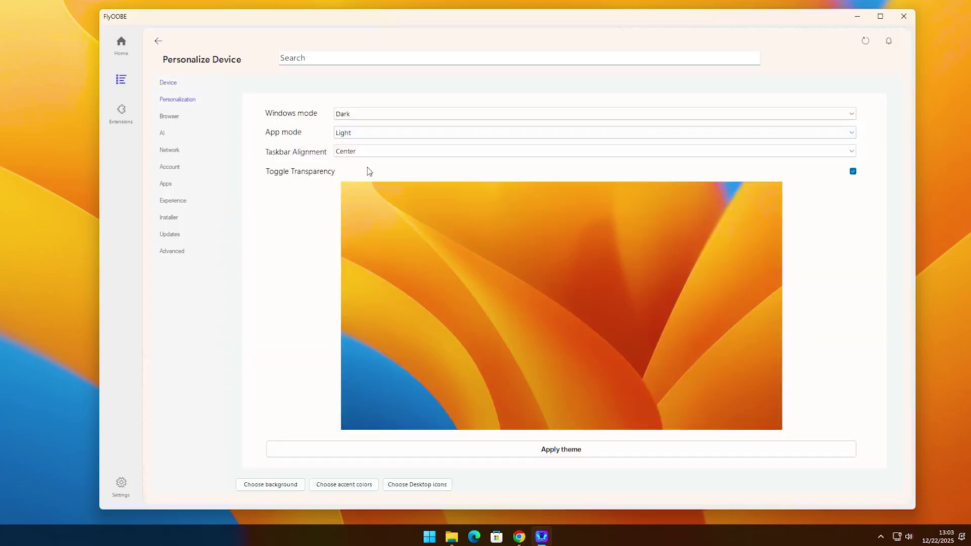
double_click(383, 152)
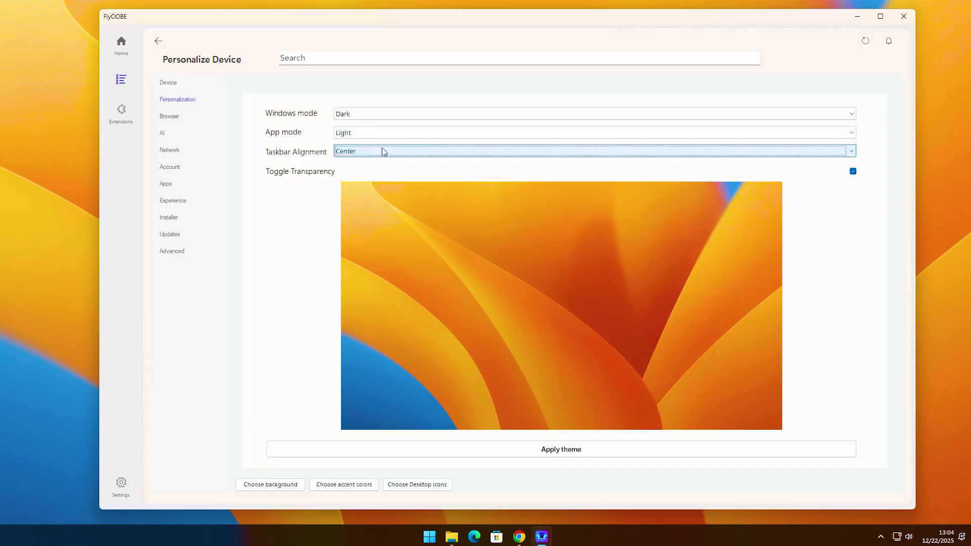
left_click(169, 167)
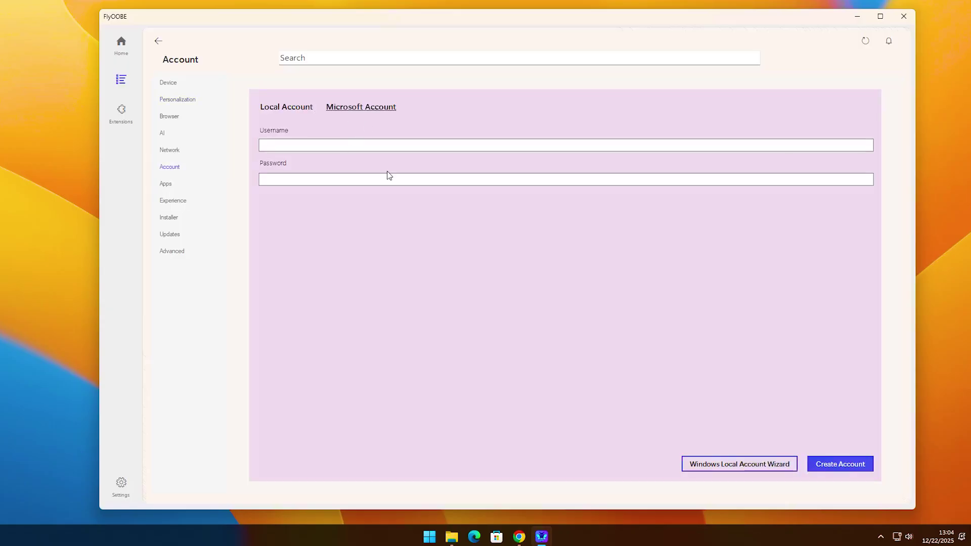
left_click(132, 129)
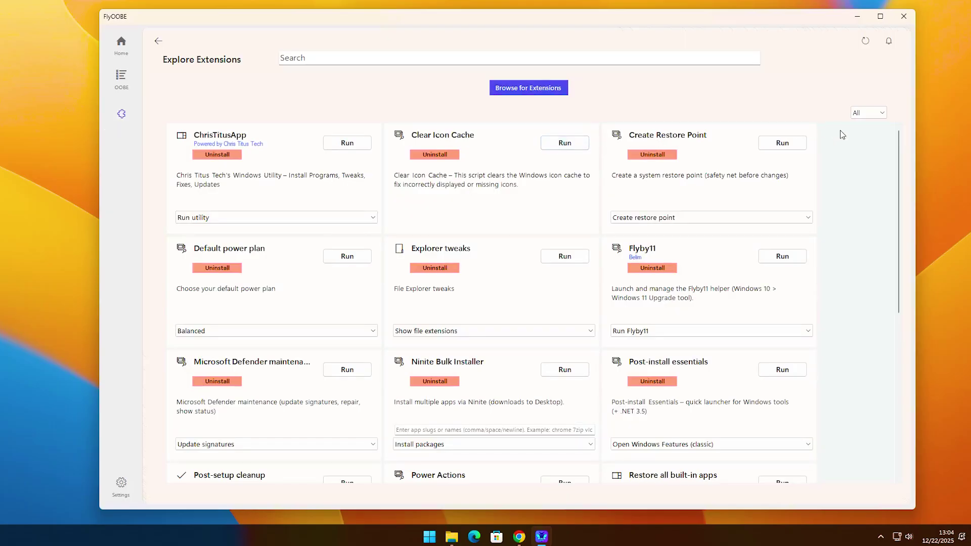
left_click_drag(898, 169, 870, 161)
Step: Run Clear Icon Cache, close the This PC window, and return to run ChrisTitusApp
left_click(565, 144)
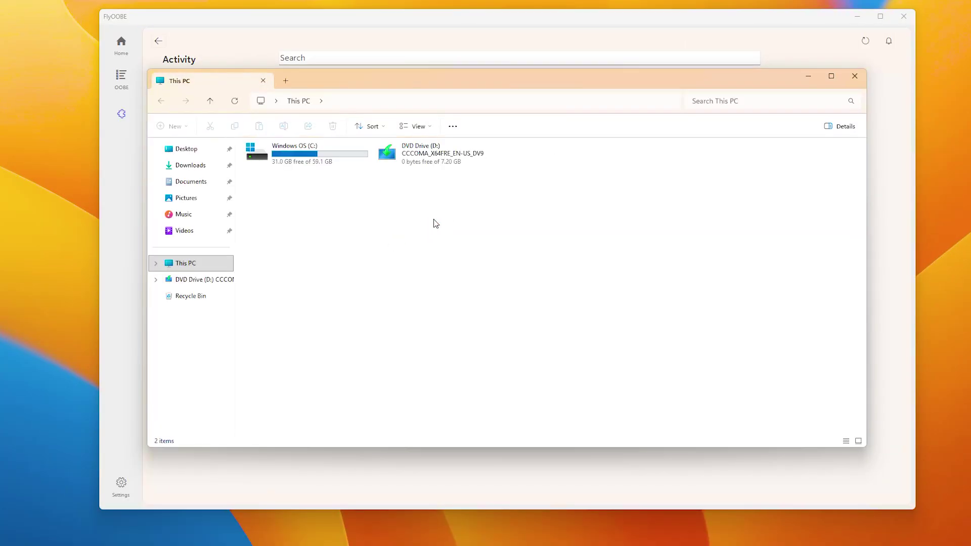
left_click(854, 76)
left_click(158, 42)
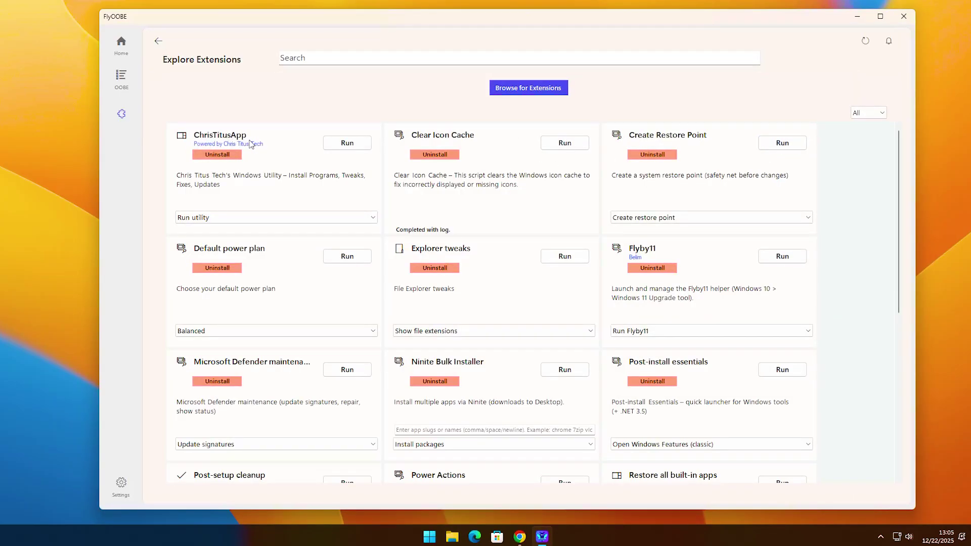
left_click(348, 145)
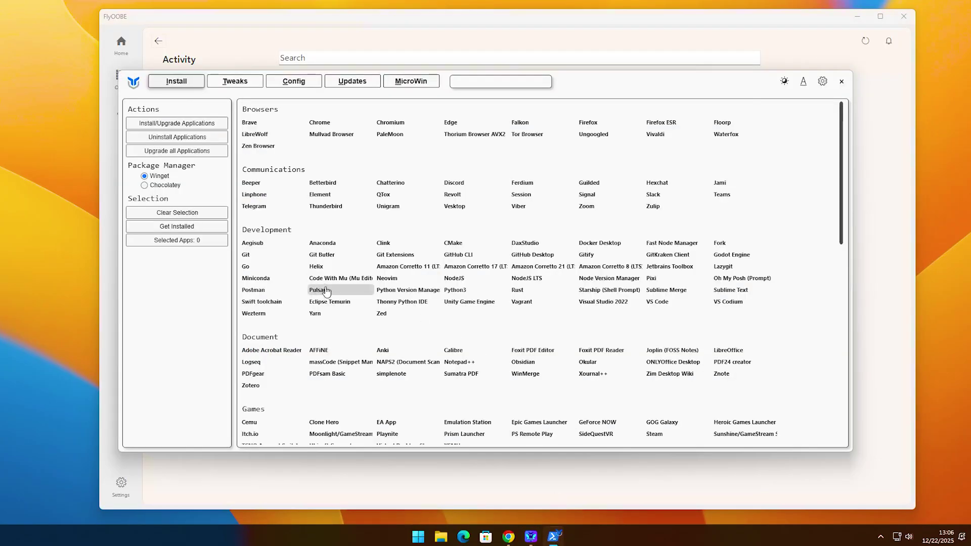
Step: Switch Chris Titus Tech's WinUtil to the Dark theme
left_click(785, 81)
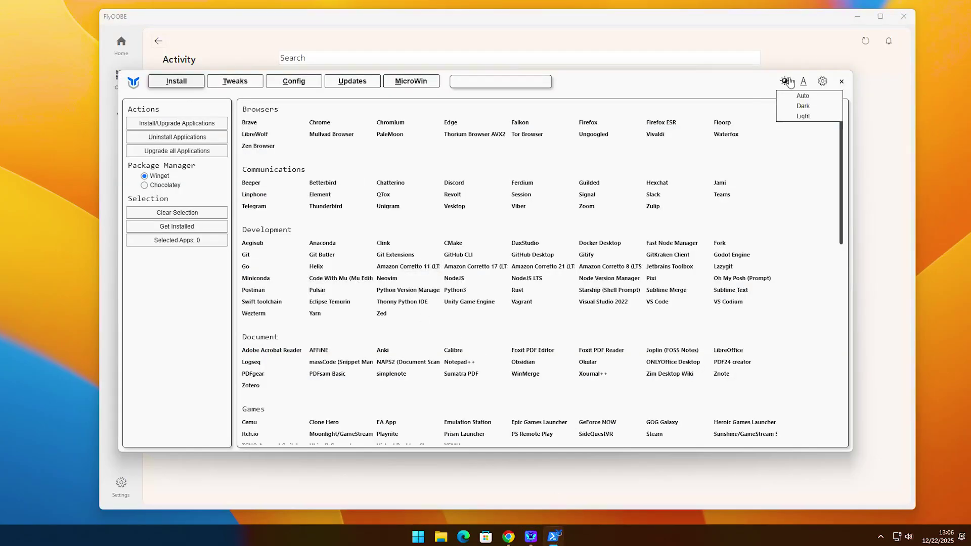
left_click(802, 104)
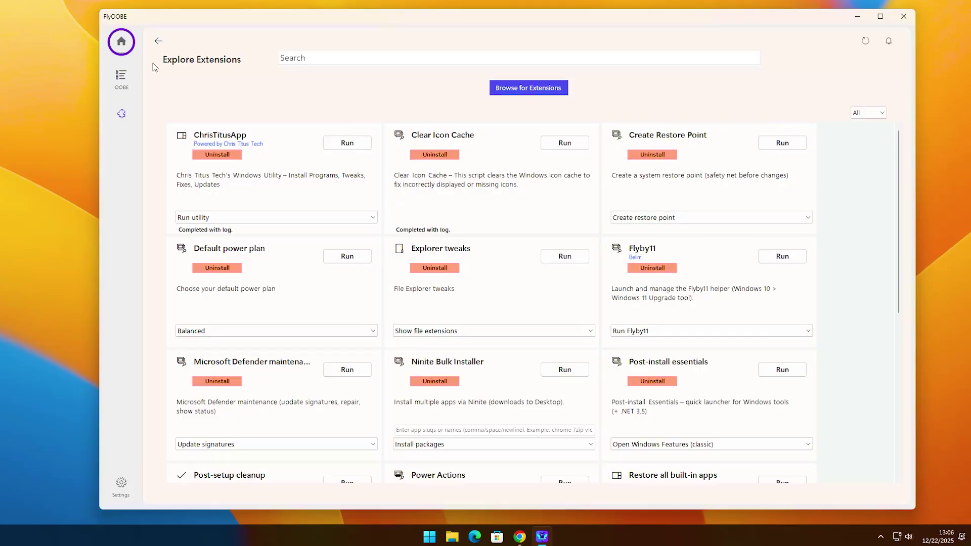
Step: Run Flyby11 from Home's Upgrade to Windows 11 extension and select the operation-canceled error
left_click(122, 43)
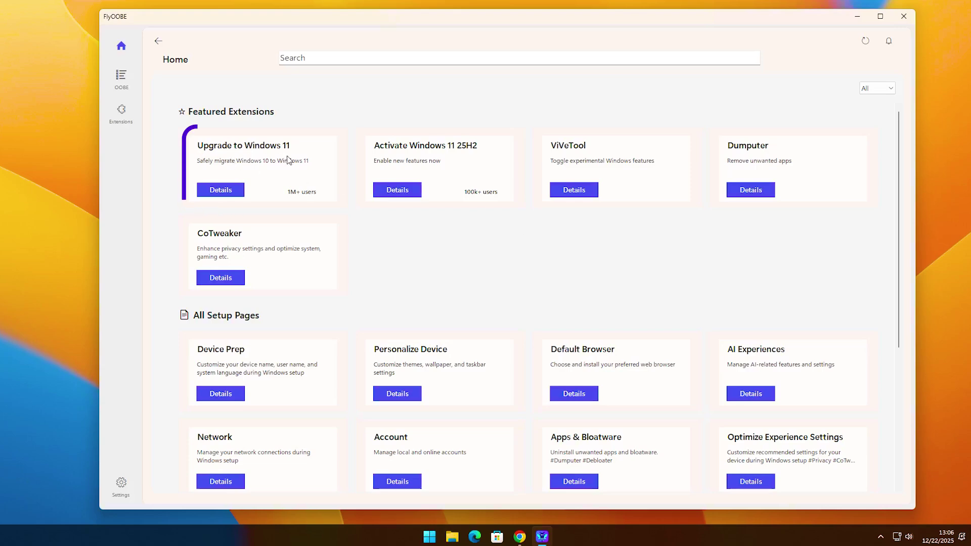
left_click(223, 195)
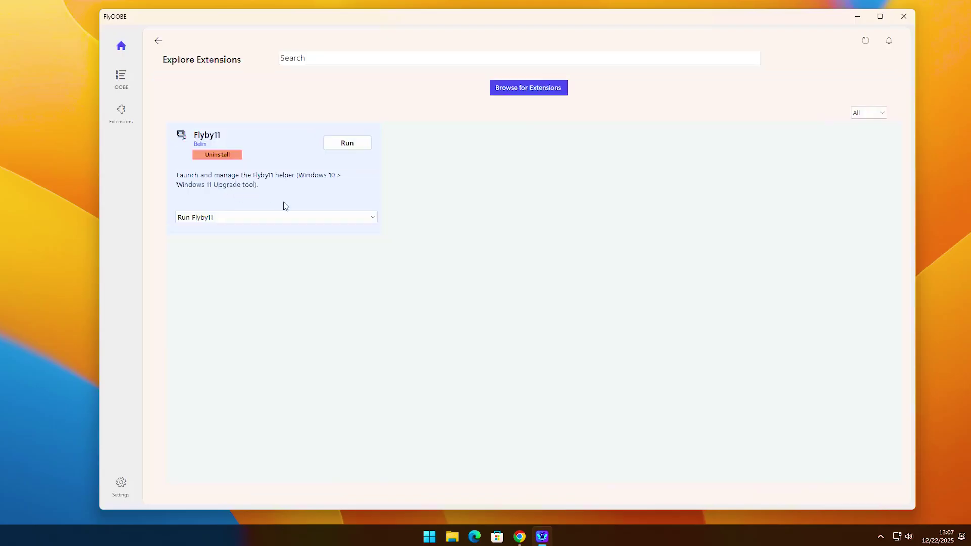
left_click(311, 219)
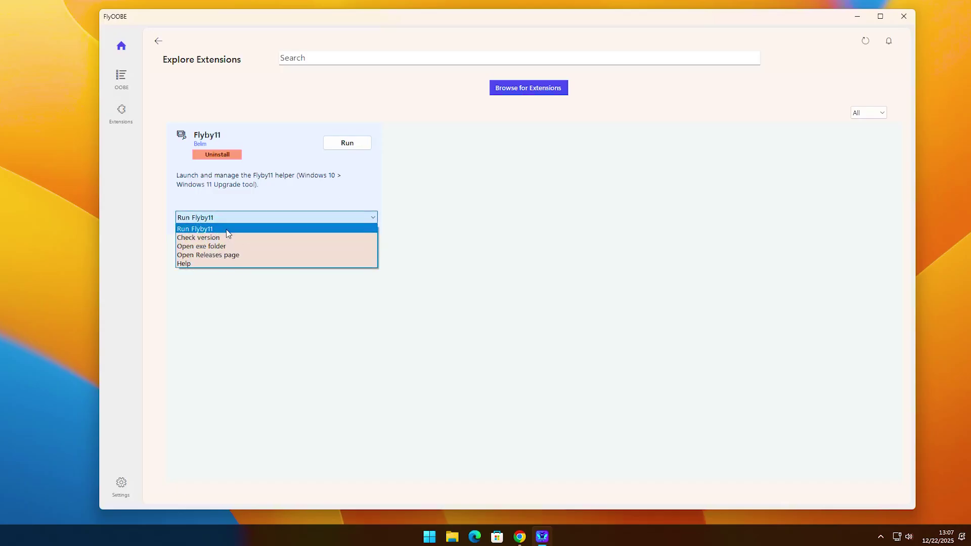
left_click(226, 230)
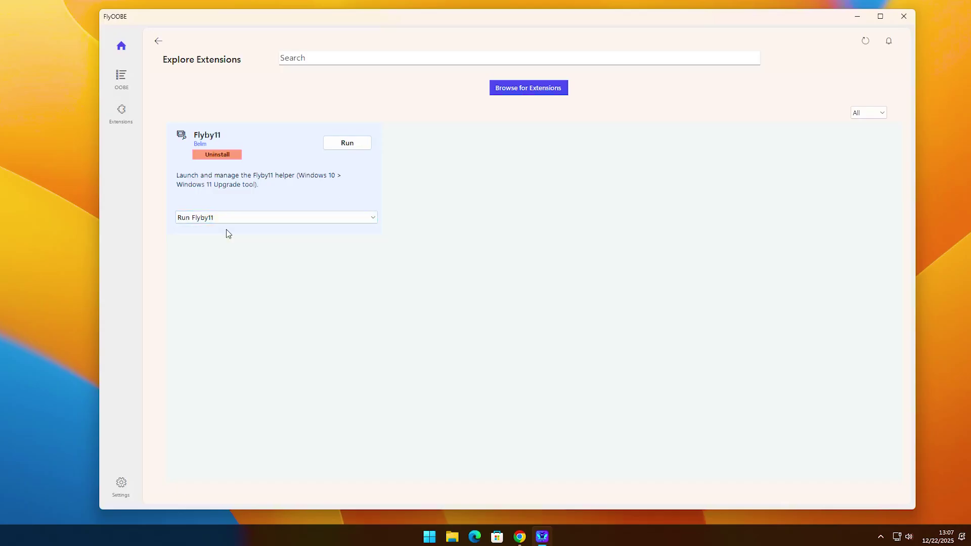
left_click(349, 145)
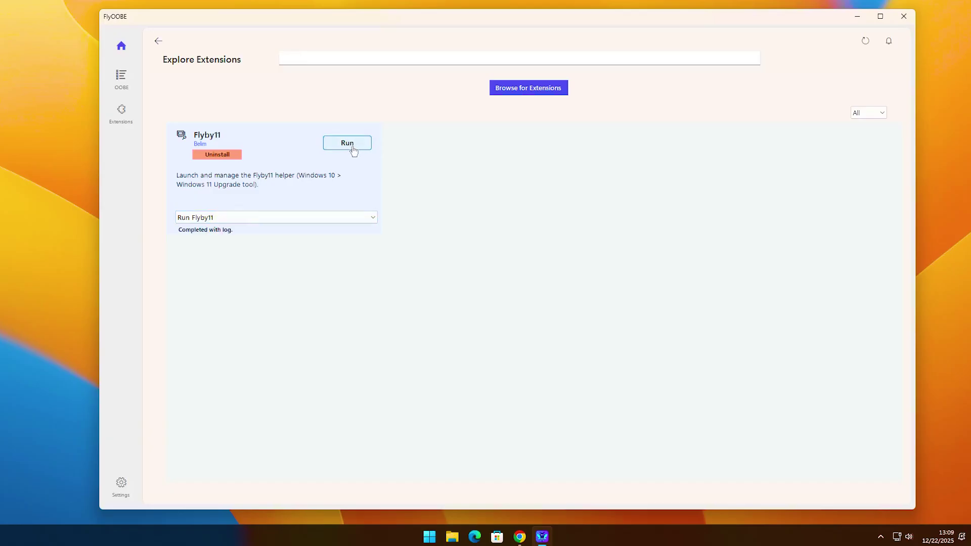
left_click(353, 149)
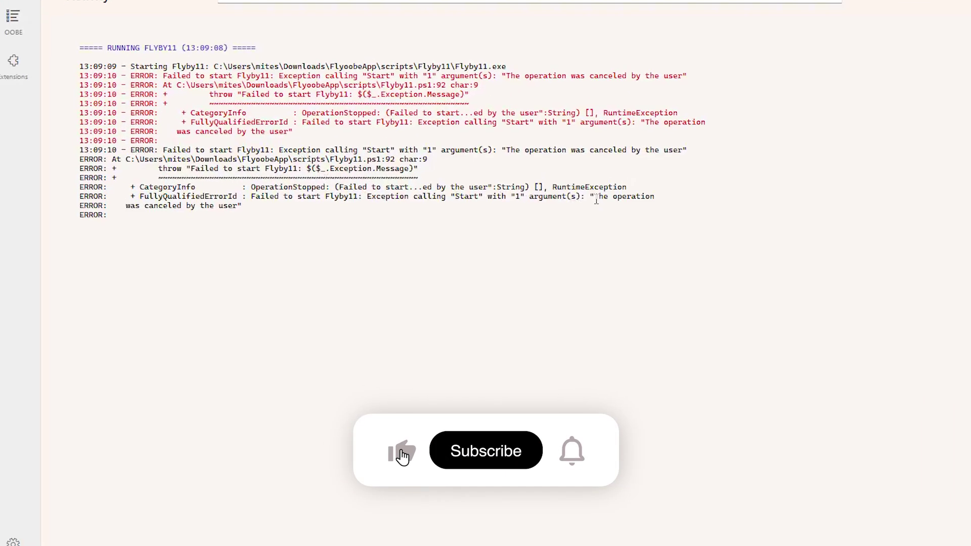
left_click_drag(595, 198, 642, 205)
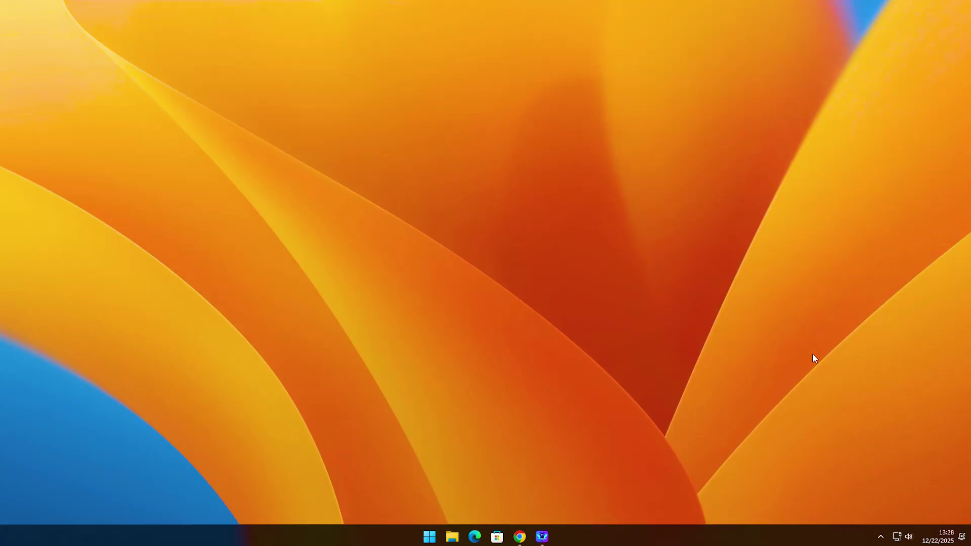
Step: Browse to Downloads\FlyoobeApp\scripts\Flyby11 and copy Flyby11.exe as a path
left_click(449, 540)
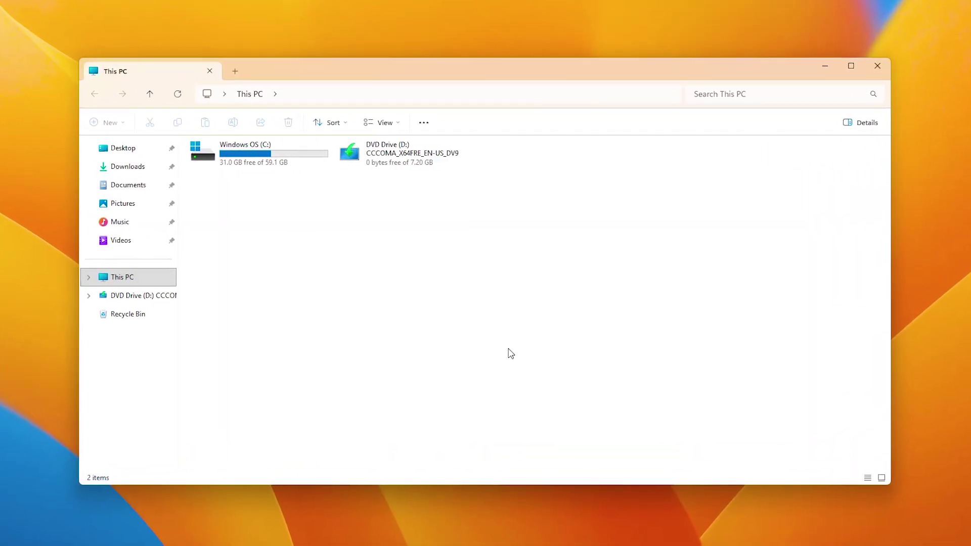
left_click(143, 171)
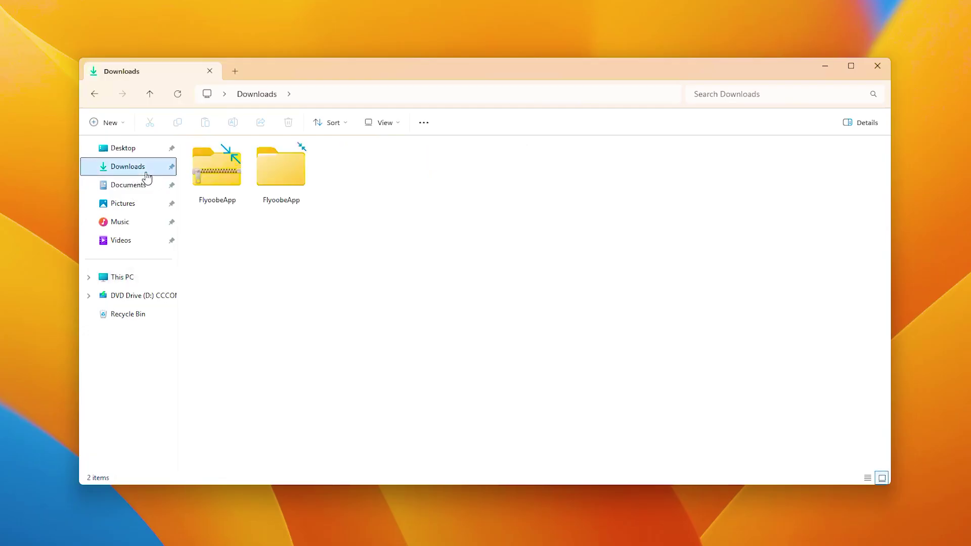
double_click(299, 197)
left_click(205, 210)
double_click(226, 214)
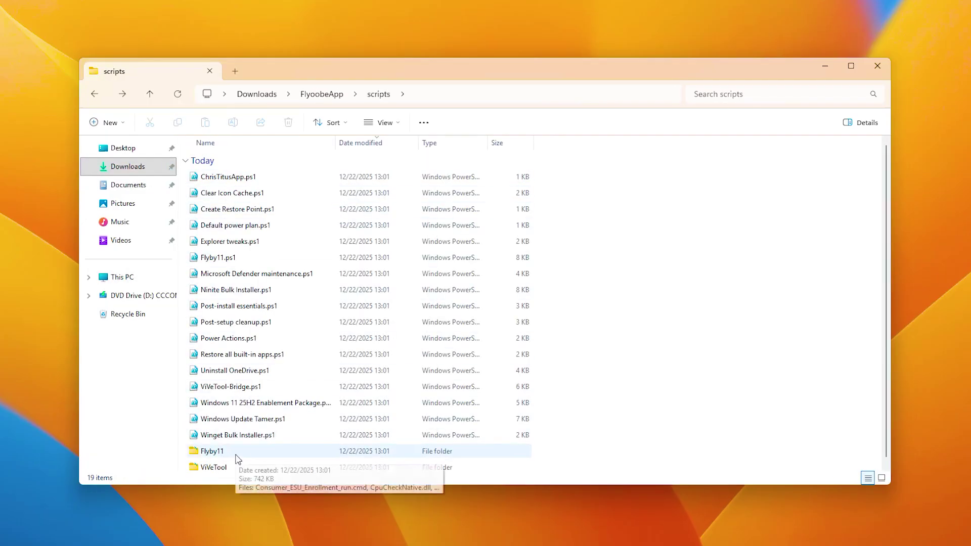
double_click(236, 457)
left_click(230, 211)
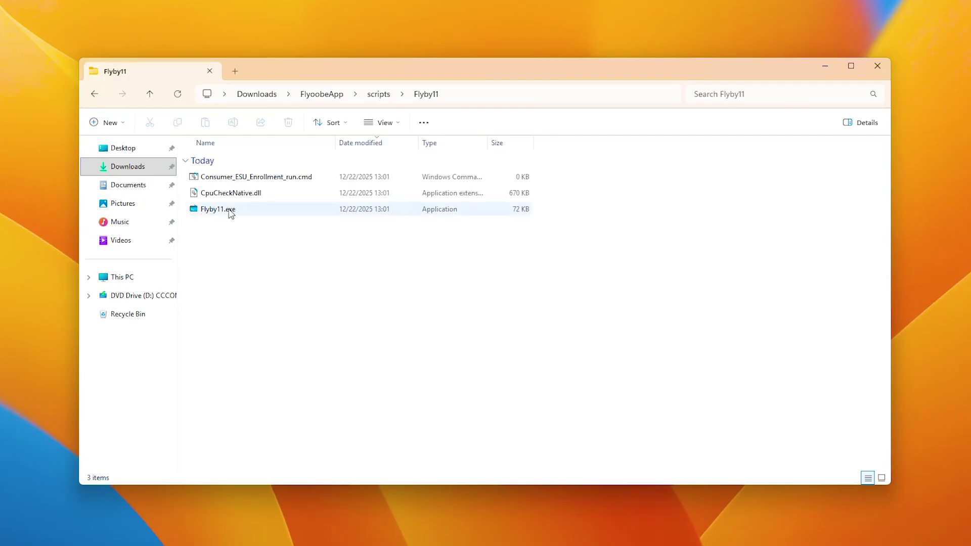
right_click(251, 212)
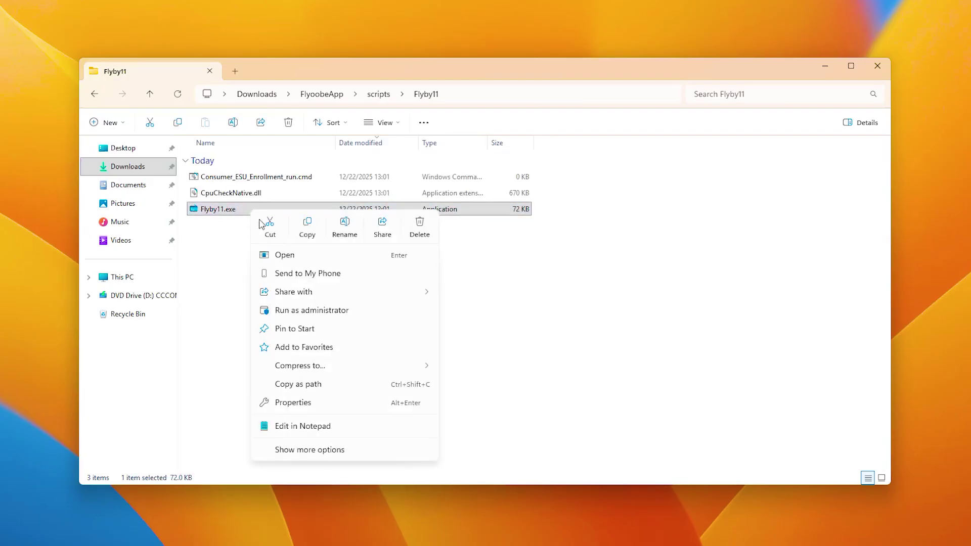
left_click(327, 390)
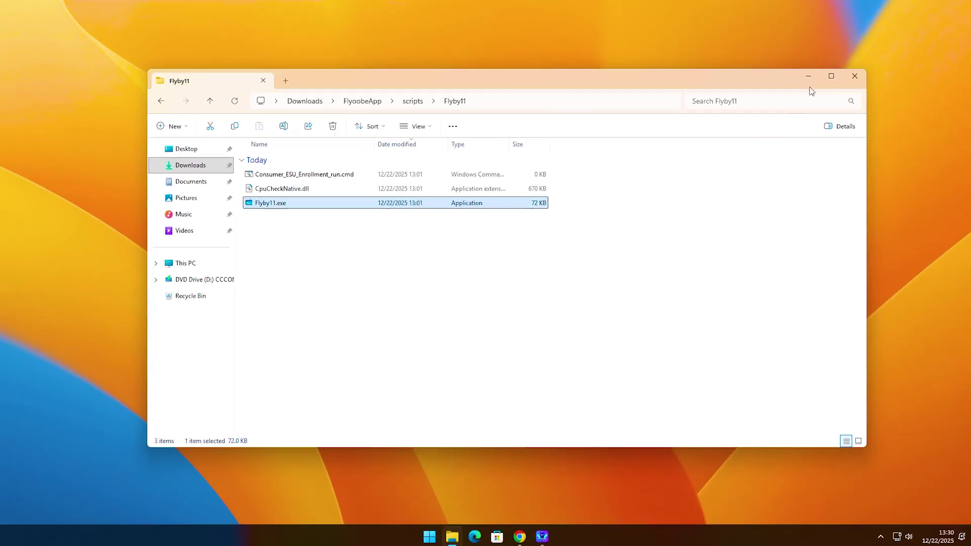
left_click(825, 66)
Step: In an administrator PowerShell, run Unblock-File -Path on the pasted Flyby11.exe path
key("super")
type("Powershell")
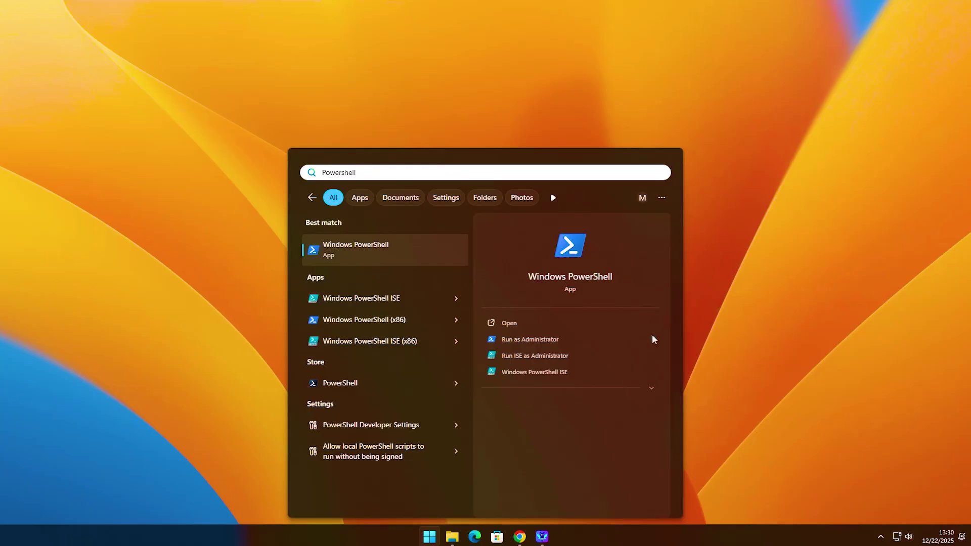
left_click(565, 342)
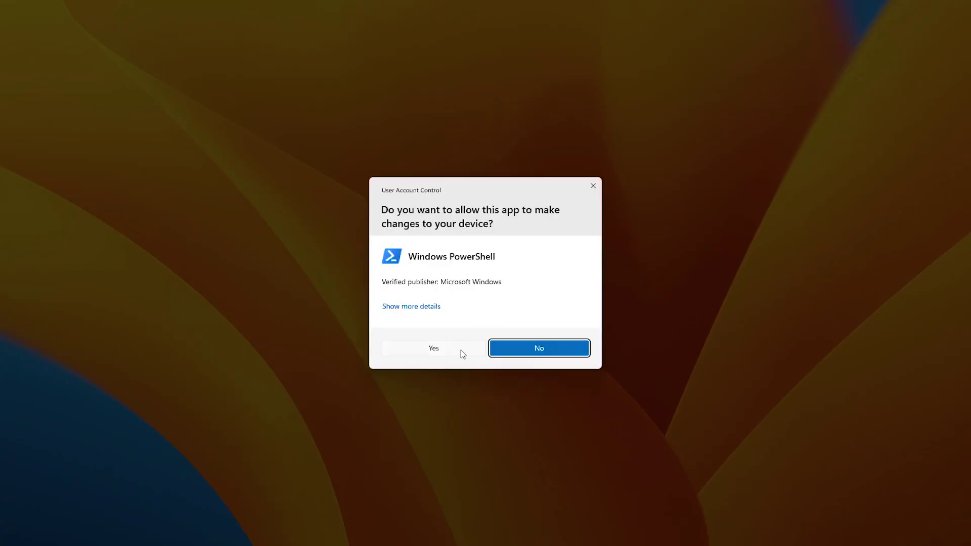
left_click(461, 349)
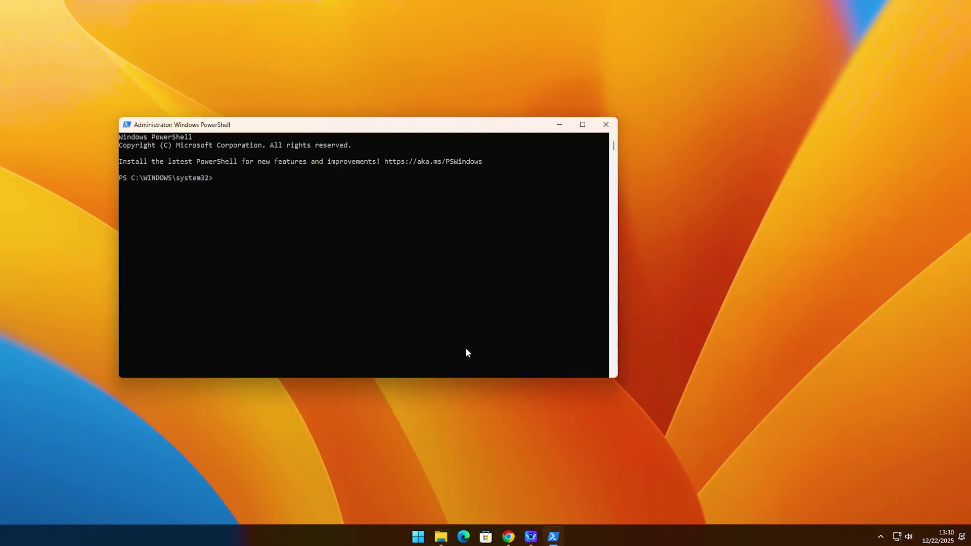
type("Unblock")
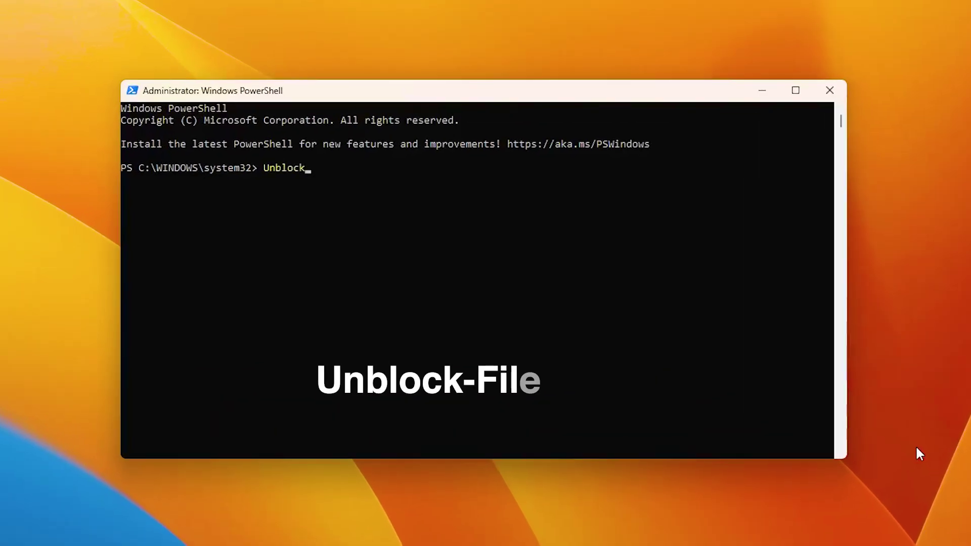
type("-")
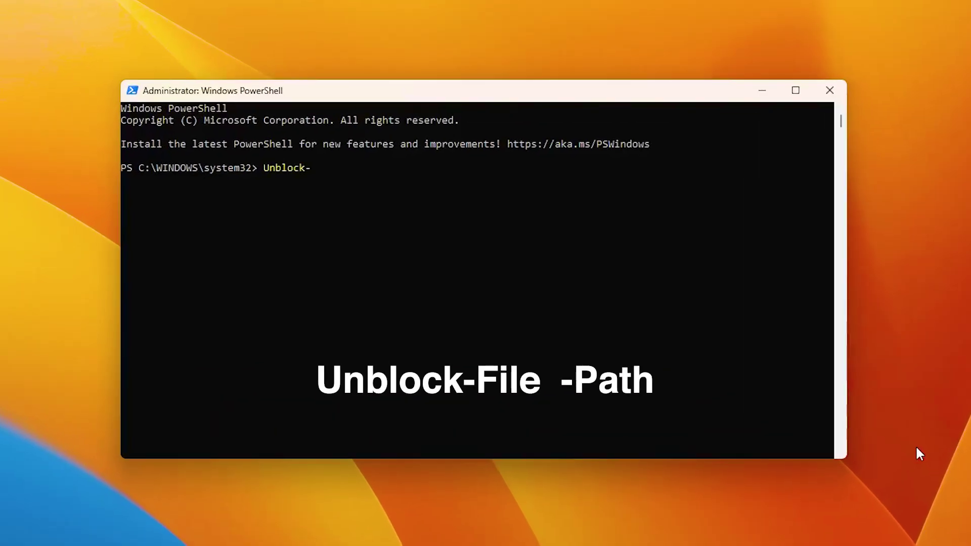
type("File -Path")
type("\"C:\\Users\\mites\\Downloads\\FlyoobeApp\\scripts\\Flyby11\\Flyby11.exe\"")
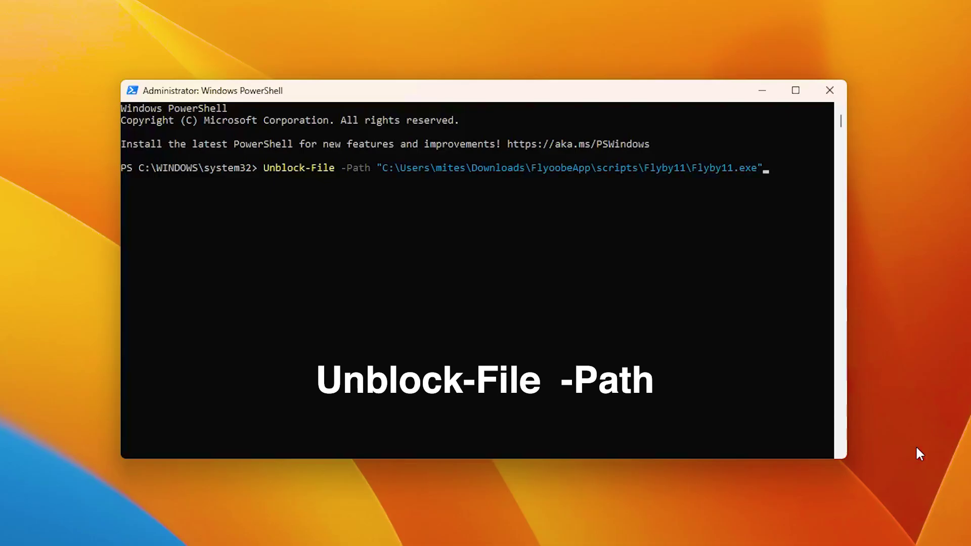
key("Return")
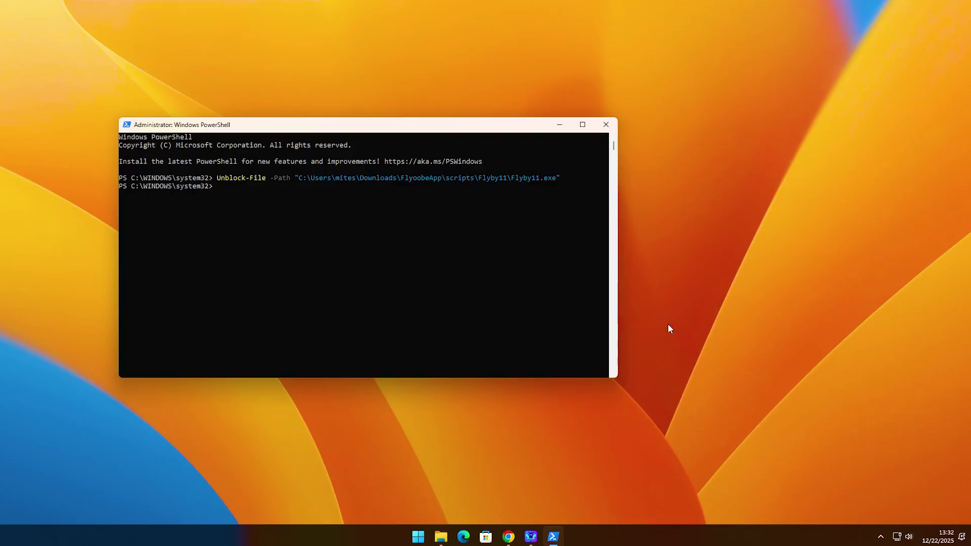
left_click(560, 125)
Step: Switch to FlyOOBE and run the Flyby11 extension from the Upgrade to Windows 11 details
left_click(531, 538)
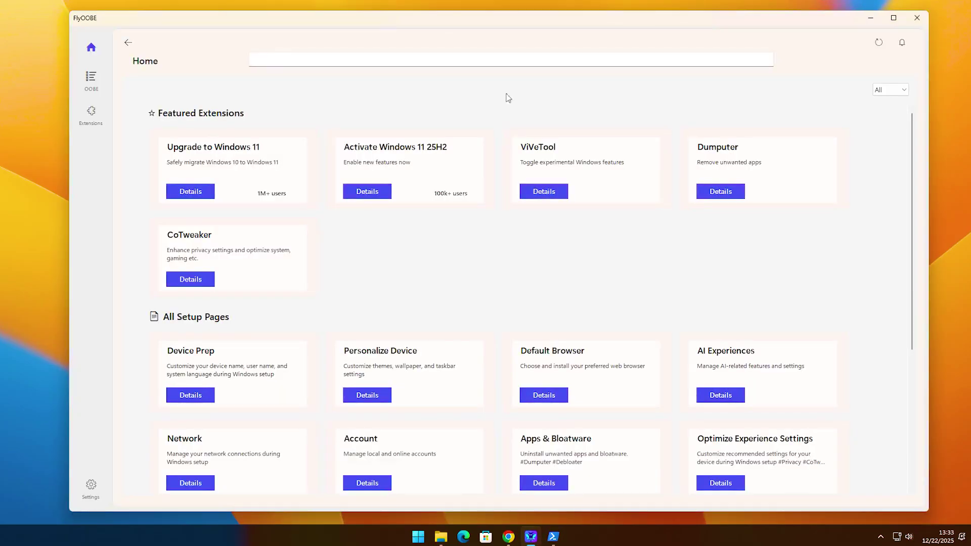
left_click(883, 45)
left_click(206, 197)
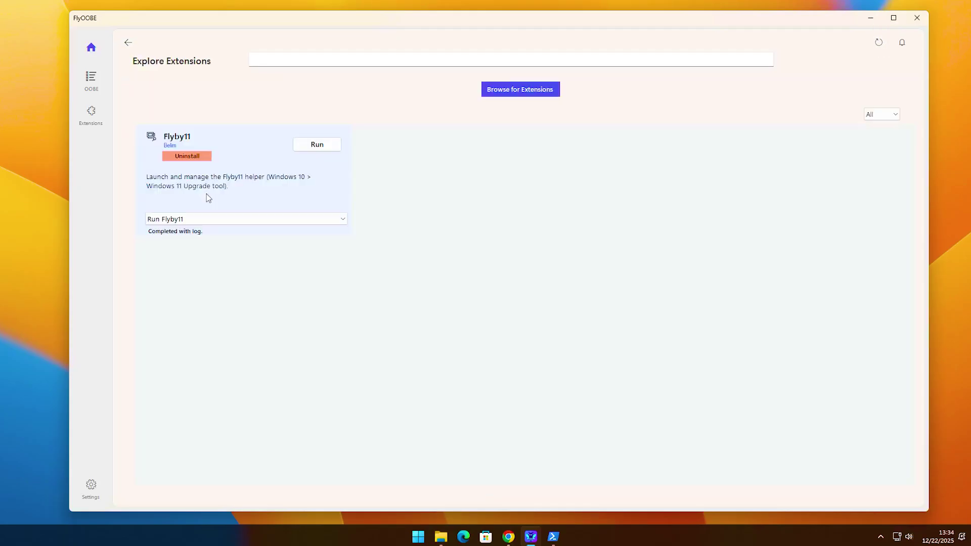
left_click(315, 147)
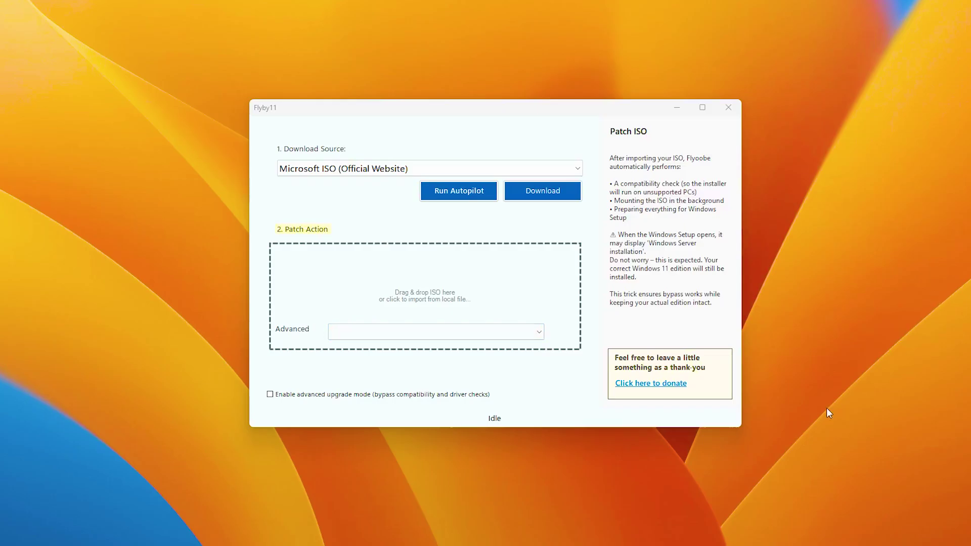
Step: Import Win11_25H2_English_x64.iso from Downloads\ISO into Flyby11 so it gets patched
left_click(433, 301)
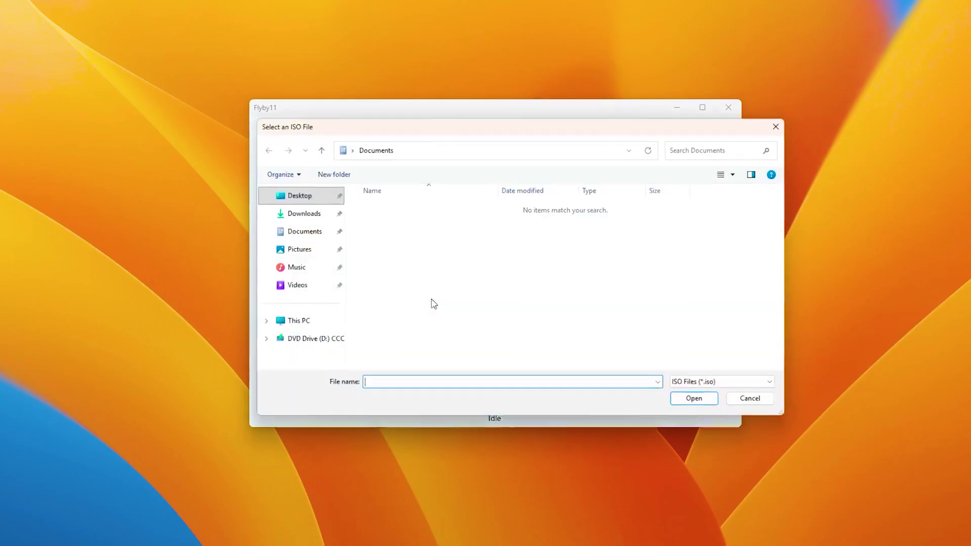
left_click(314, 216)
double_click(375, 222)
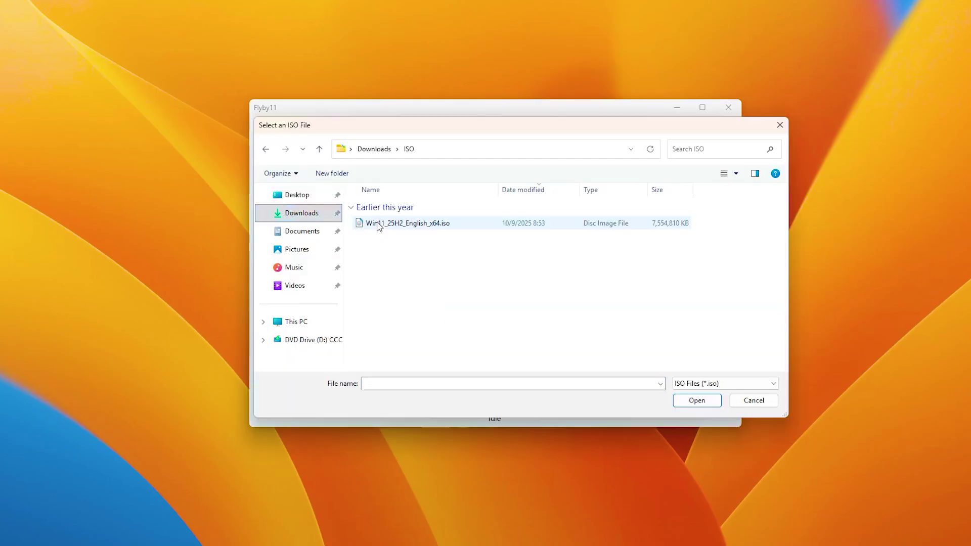
left_click(455, 223)
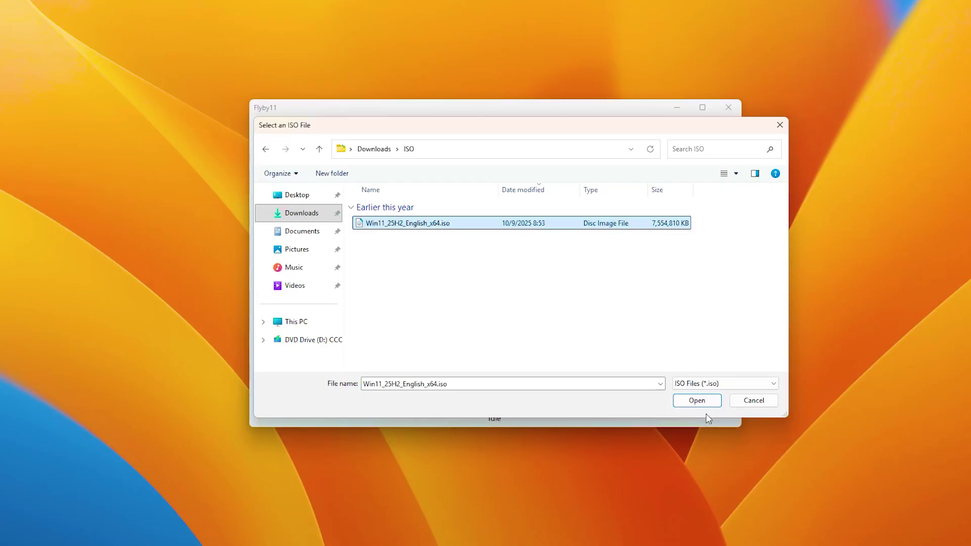
left_click(696, 401)
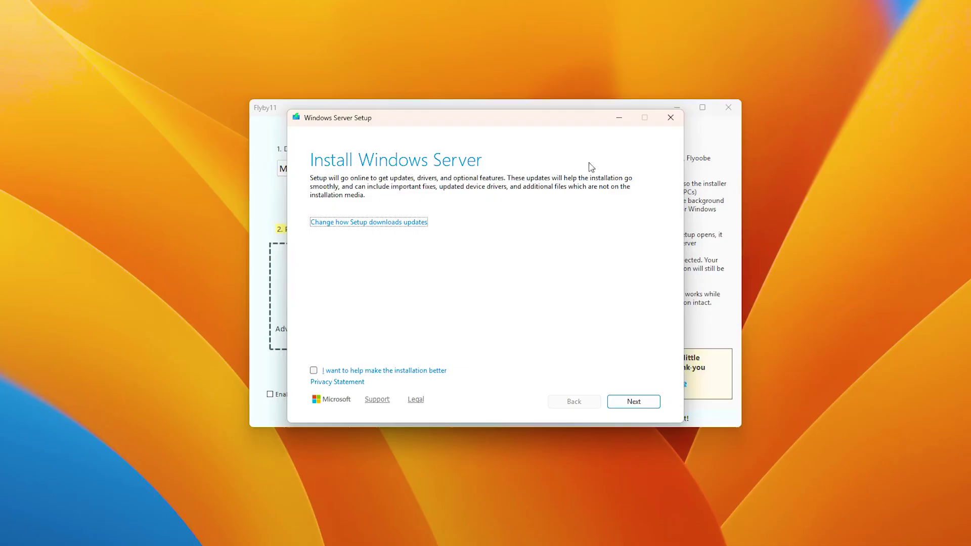
Step: Accept the license terms and keep files, settings and apps for the upgrade
left_click(657, 399)
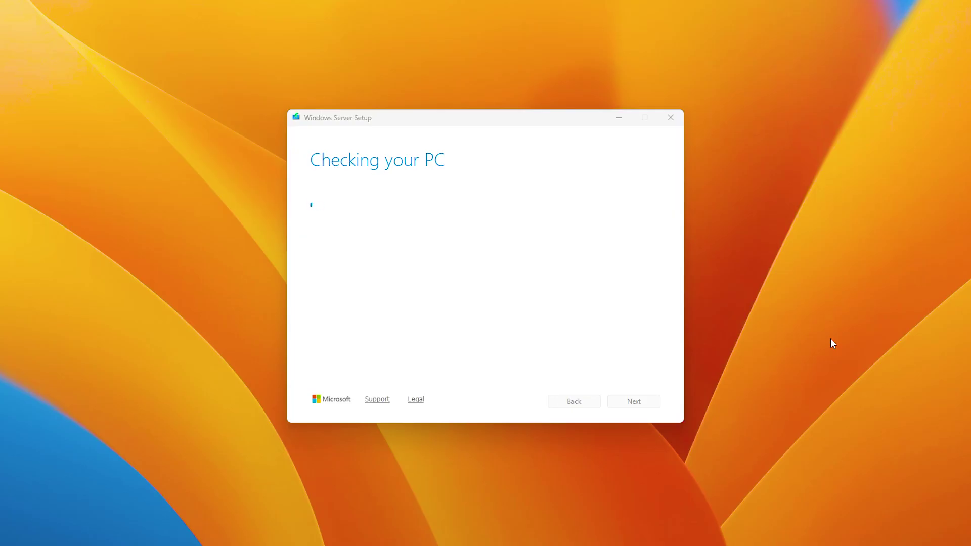
left_click_drag(655, 217, 687, 363)
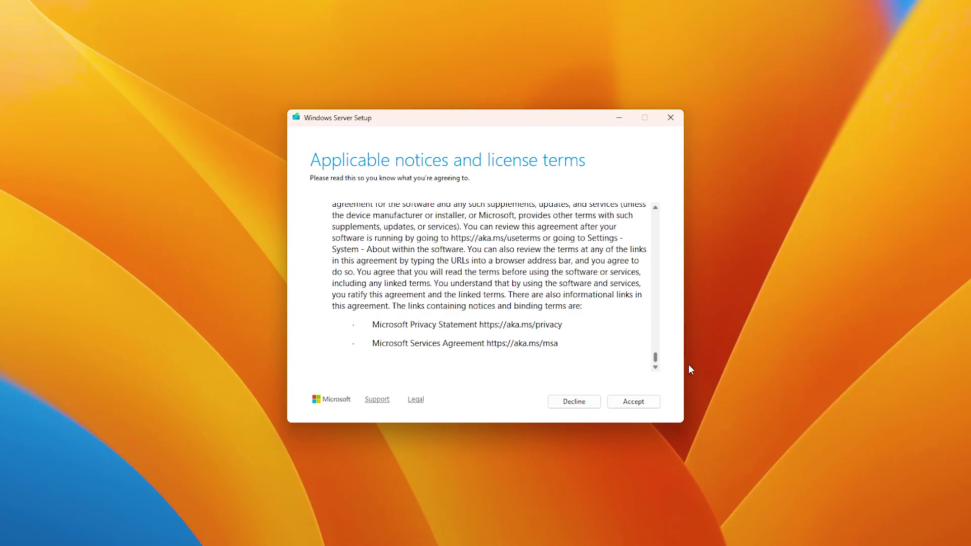
left_click(633, 401)
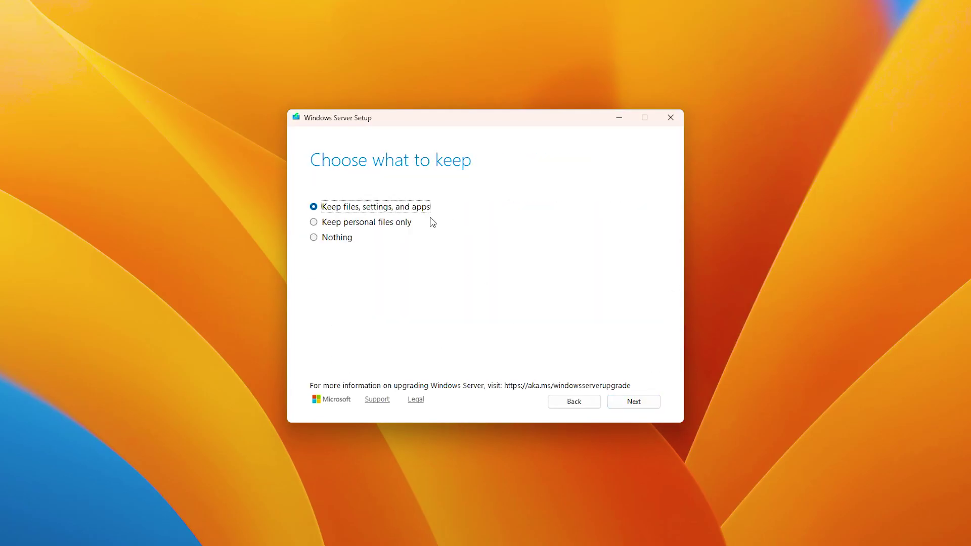
left_click(630, 403)
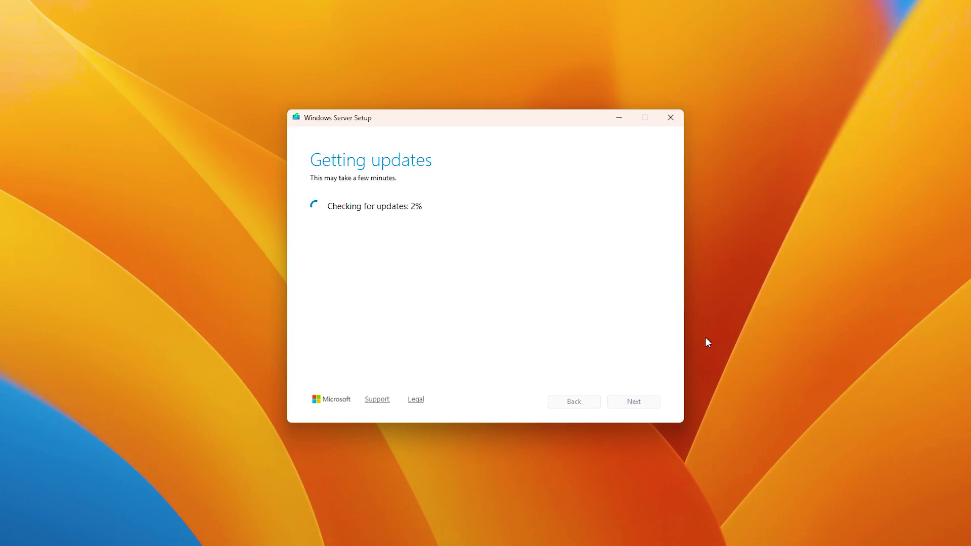
left_click(750, 354)
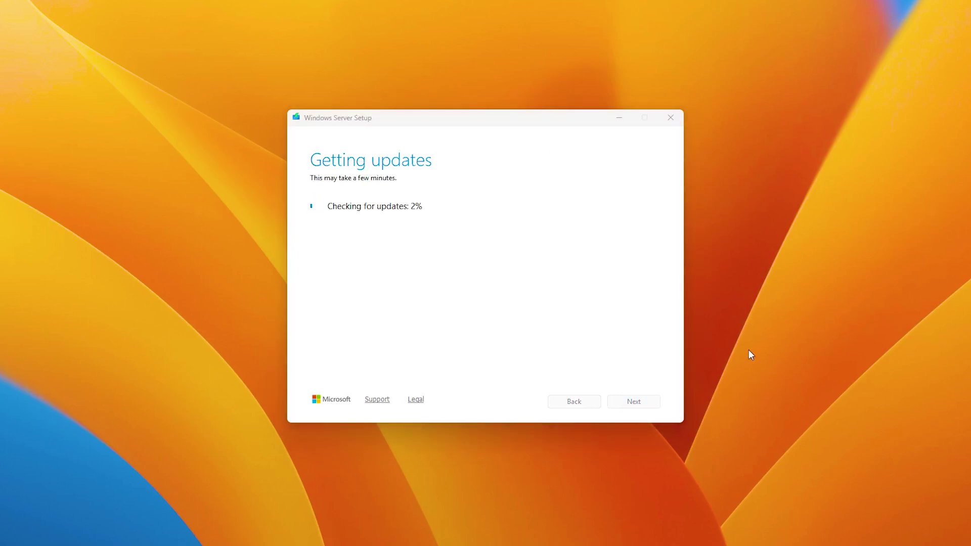